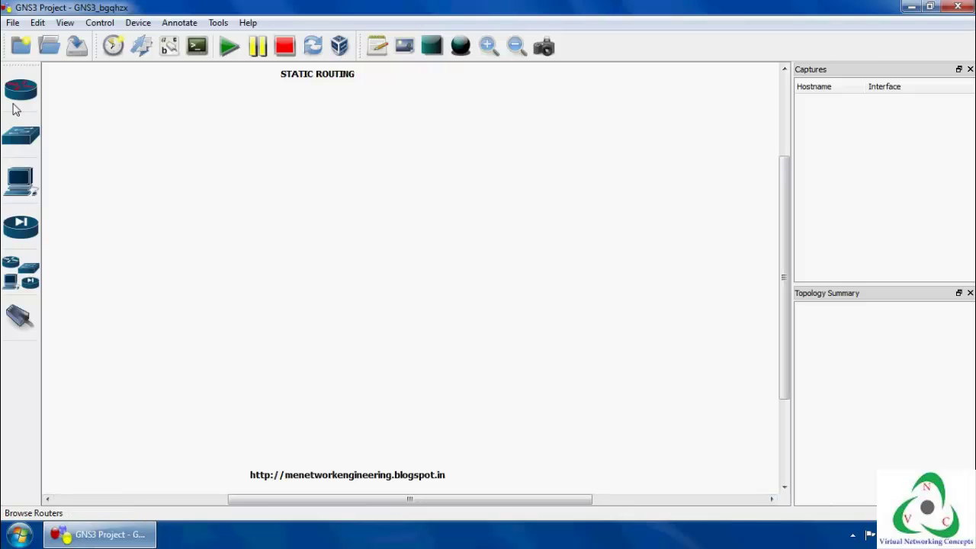
- Place two c2600 routers, R1 and R2, side by side on the workspace
click(19, 93)
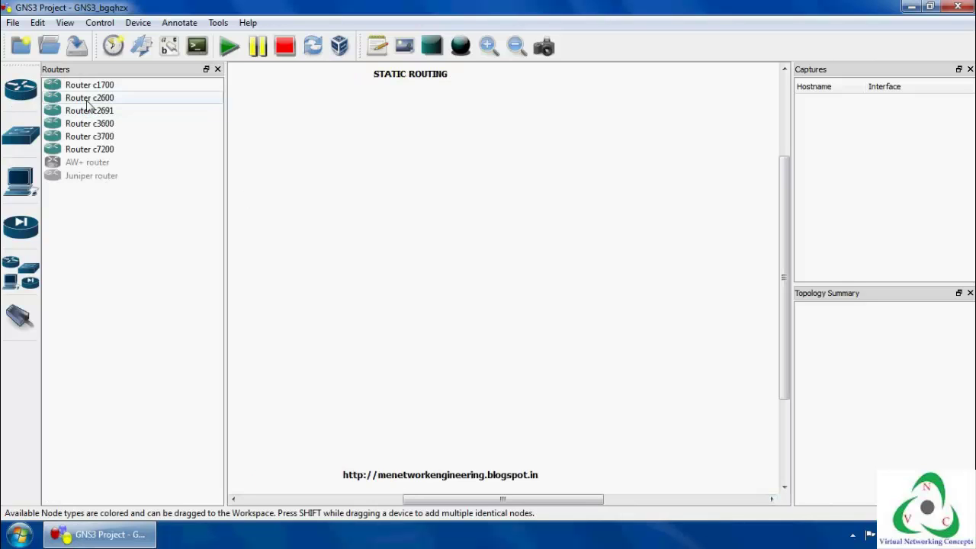
click(87, 99)
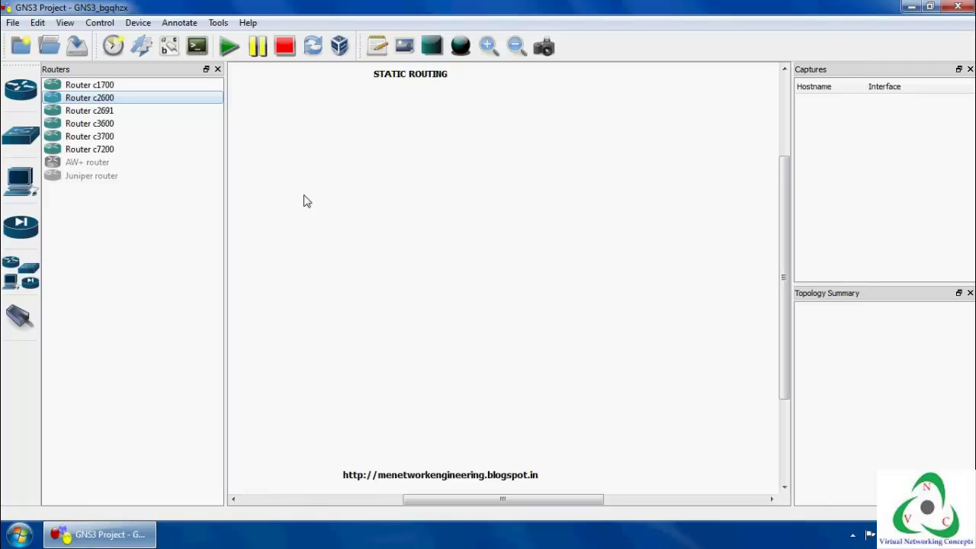
drag(306, 201, 304, 198)
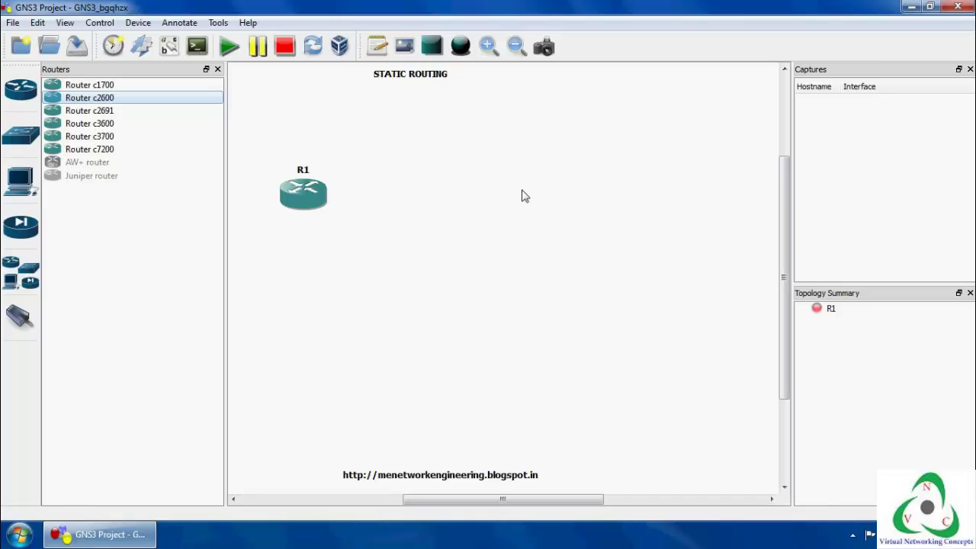
drag(531, 206, 527, 200)
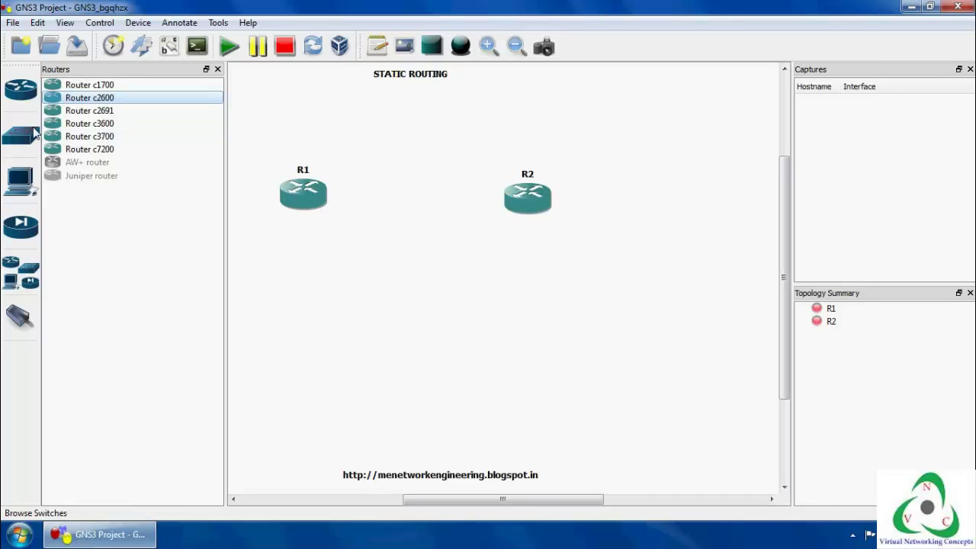
- Place Ethernet switches SW1 and SW2 below R1 and R2
click(23, 134)
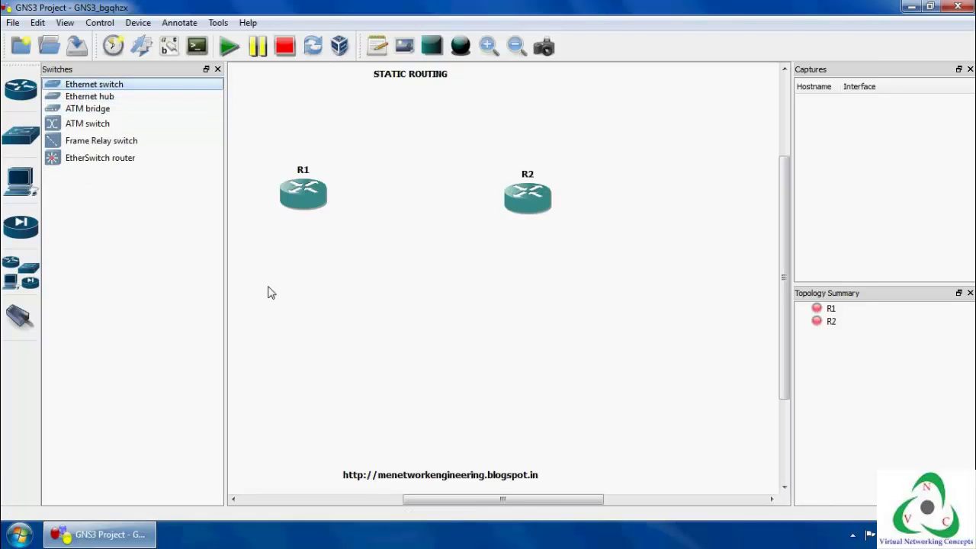
drag(298, 314, 300, 306)
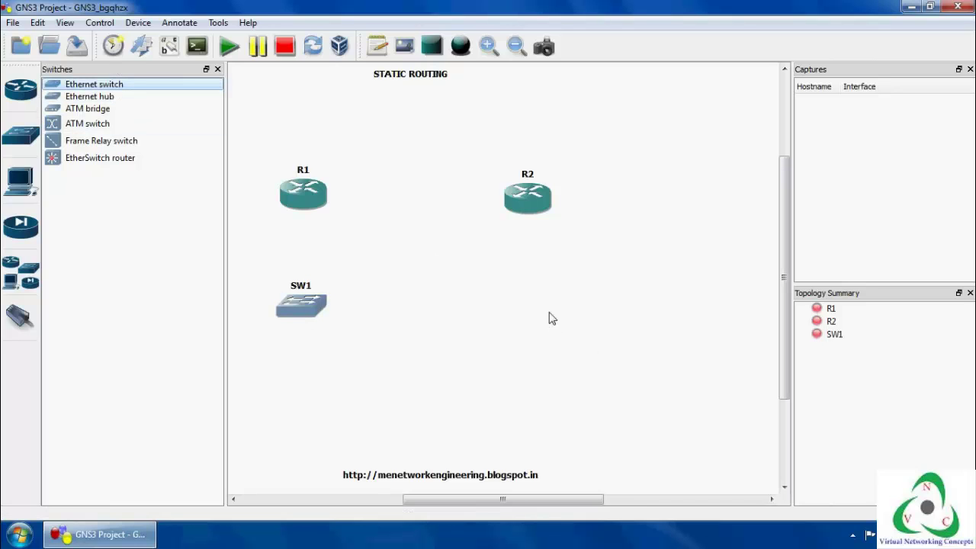
drag(547, 314, 546, 309)
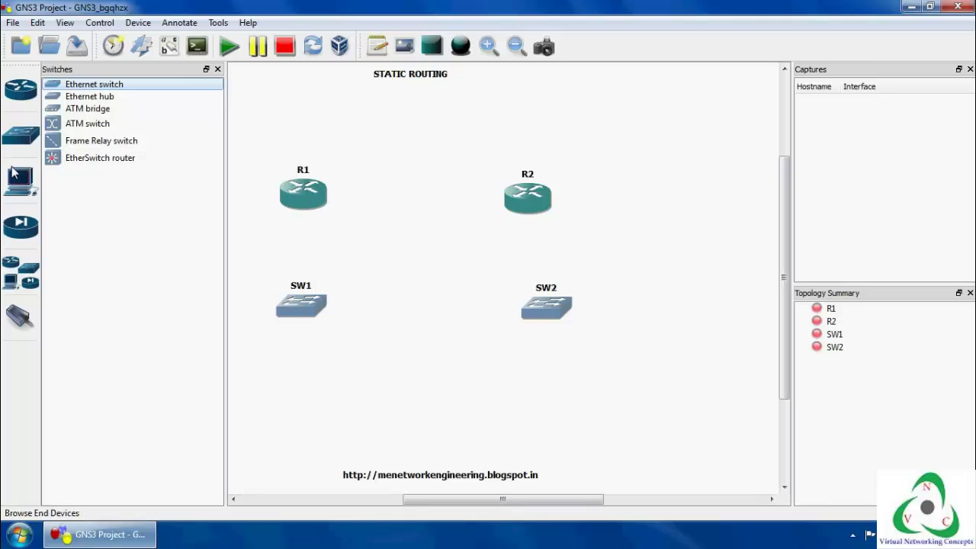
- Place hosts C1 and C2 below SW1 and SW2
click(16, 181)
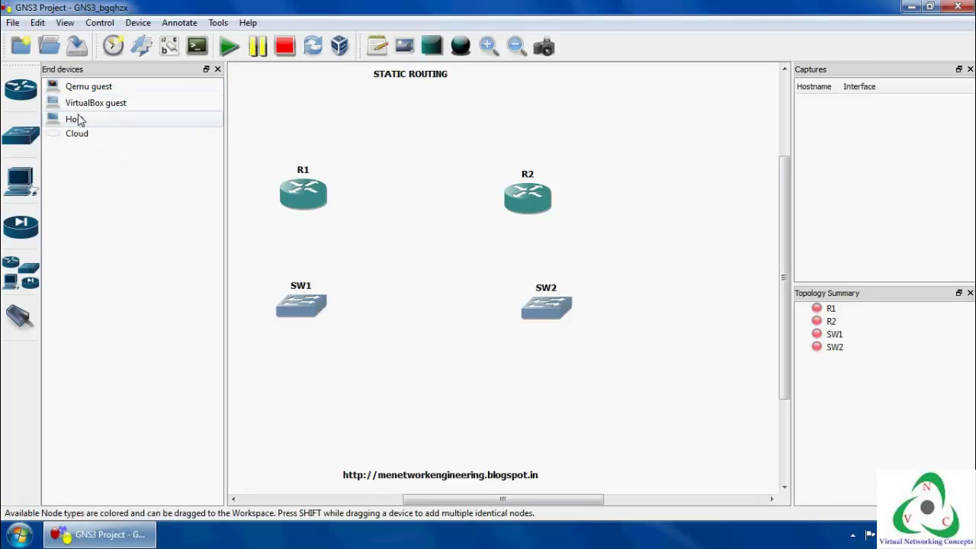
drag(78, 120, 320, 419)
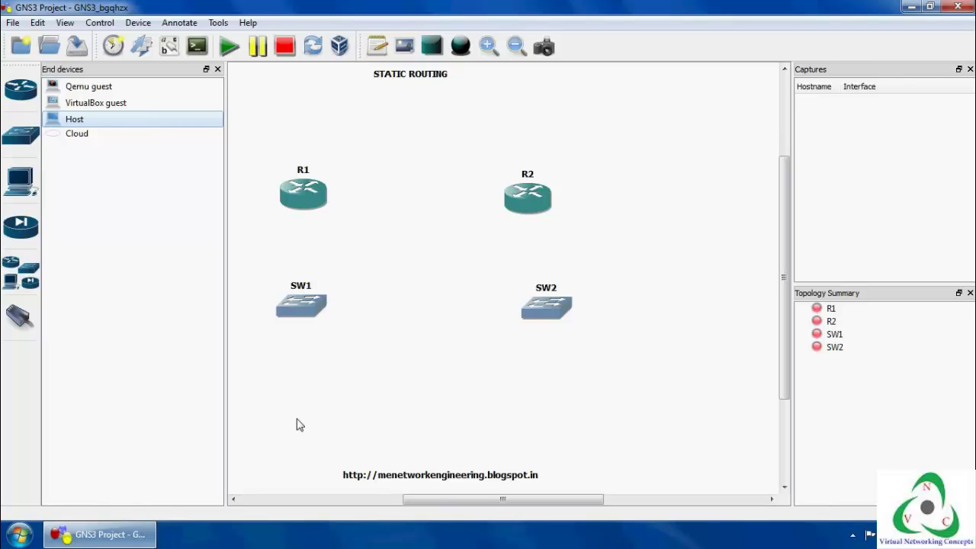
drag(299, 425, 297, 421)
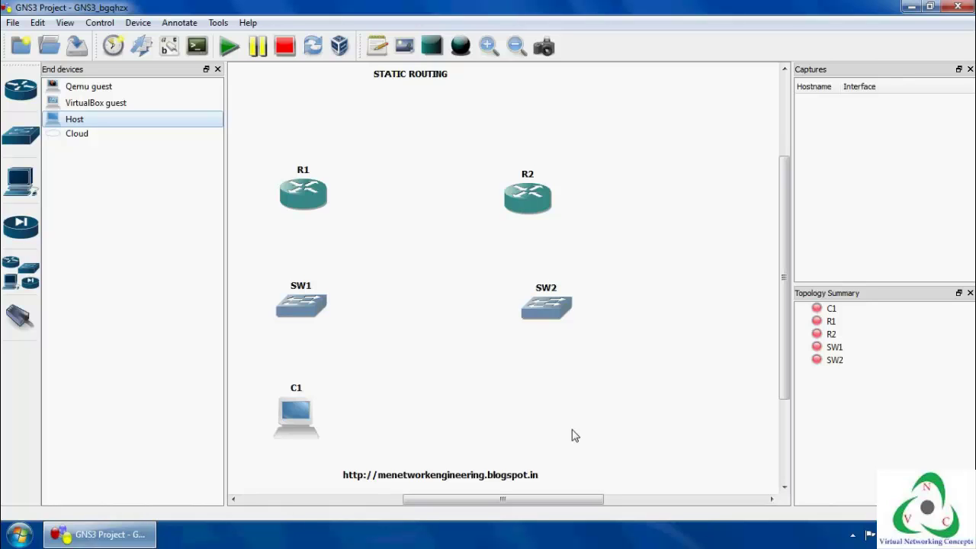
drag(575, 435, 573, 433)
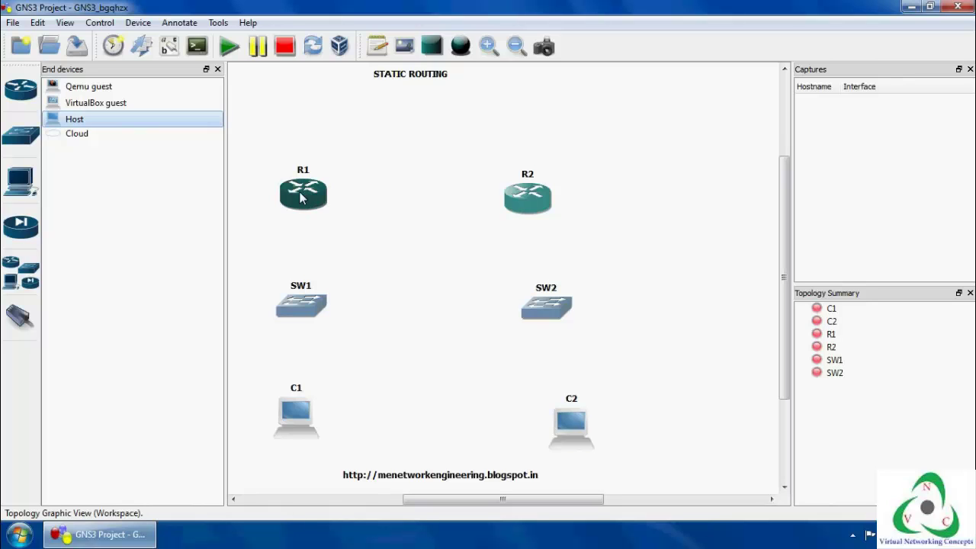
- Fit router R1 with a WIC-1T serial card in slot wic 0
double_click(302, 197)
click(290, 119)
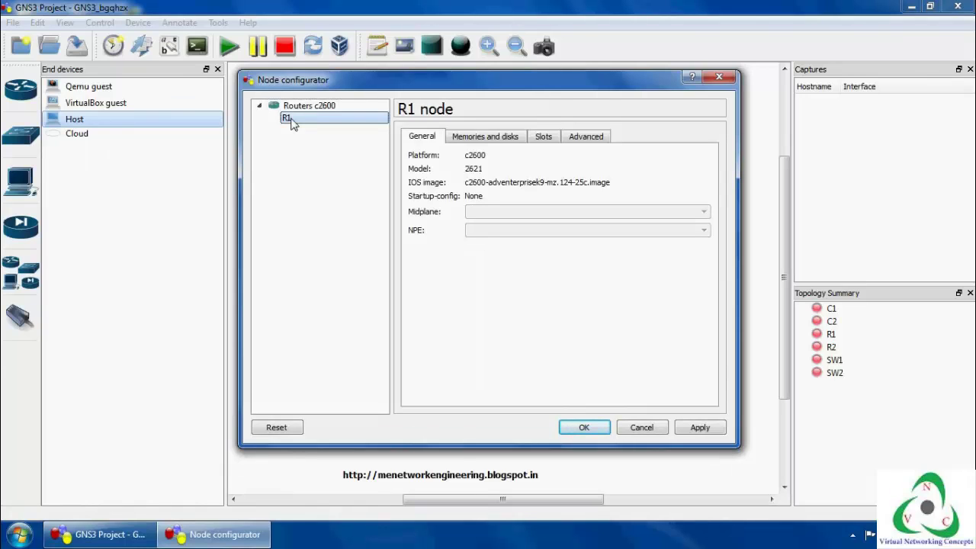
click(543, 142)
click(483, 348)
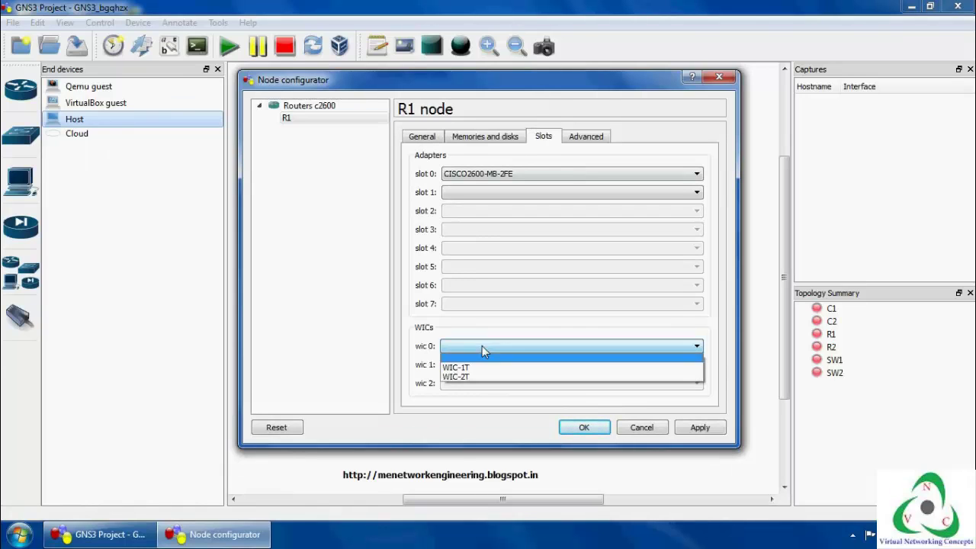
click(463, 367)
click(581, 425)
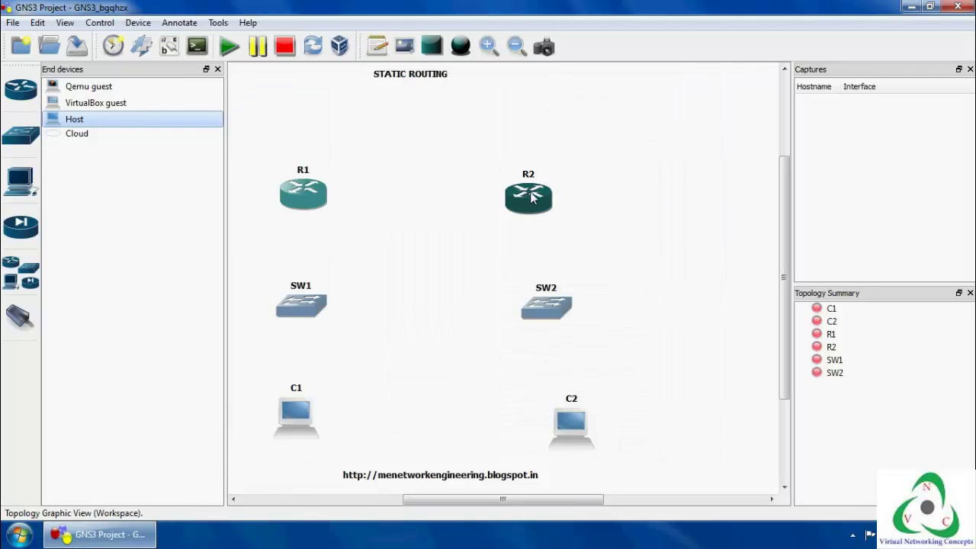
- Fit router R2 with a WIC-1T card in wic 0, leaving the second WIC slot empty
drag(526, 199, 549, 196)
double_click(549, 195)
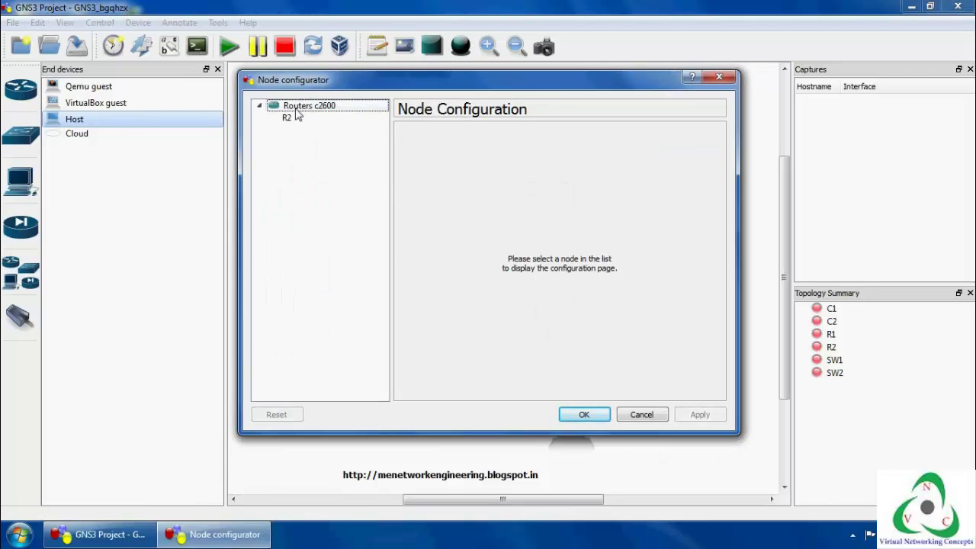
click(305, 106)
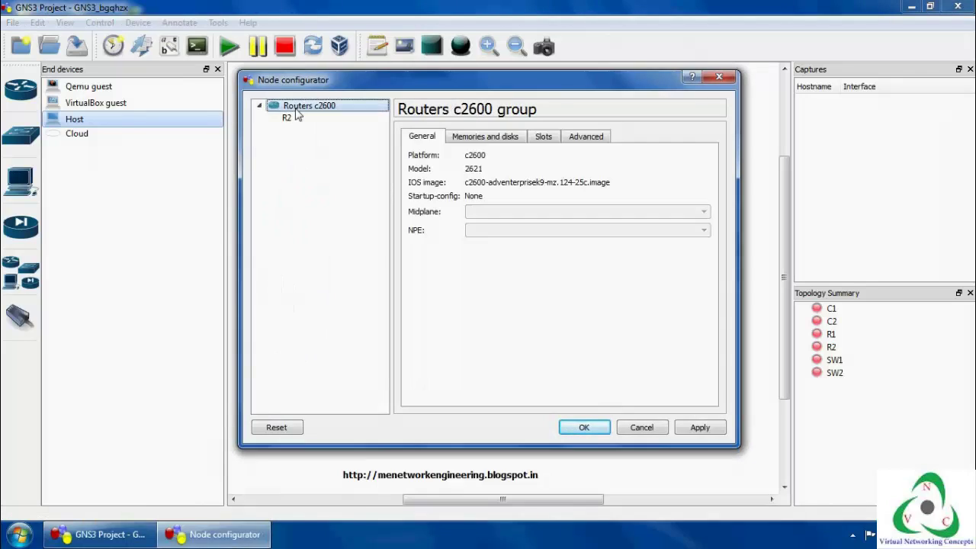
click(543, 137)
click(464, 347)
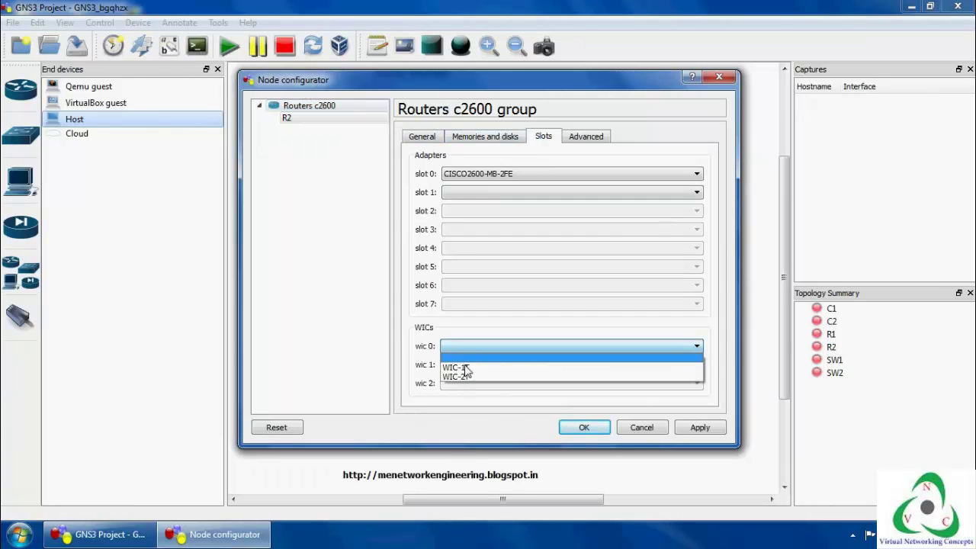
click(464, 367)
click(463, 364)
click(577, 427)
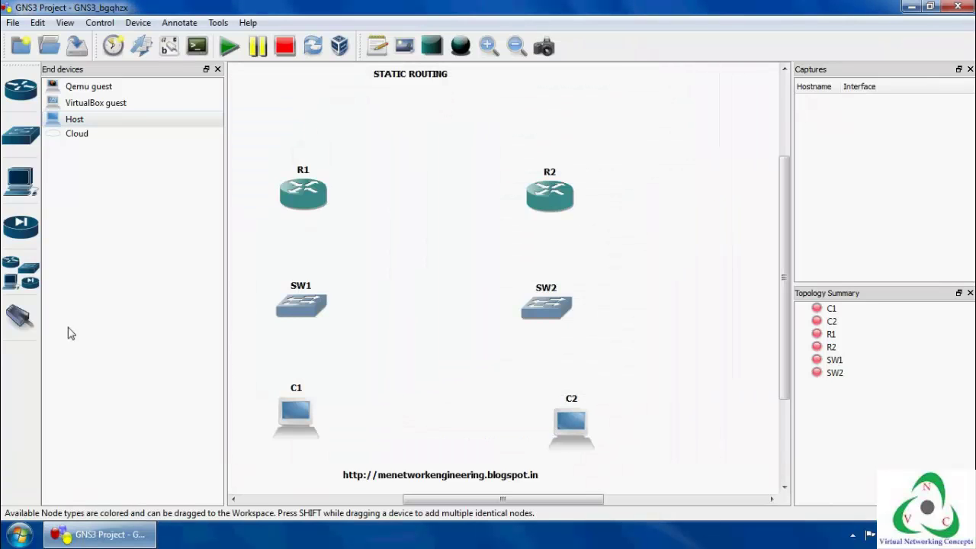
- Link R1 s0/0 to R2 s0/0 with a serial cable, and R1 f0/0 to SW1 port 1
click(217, 68)
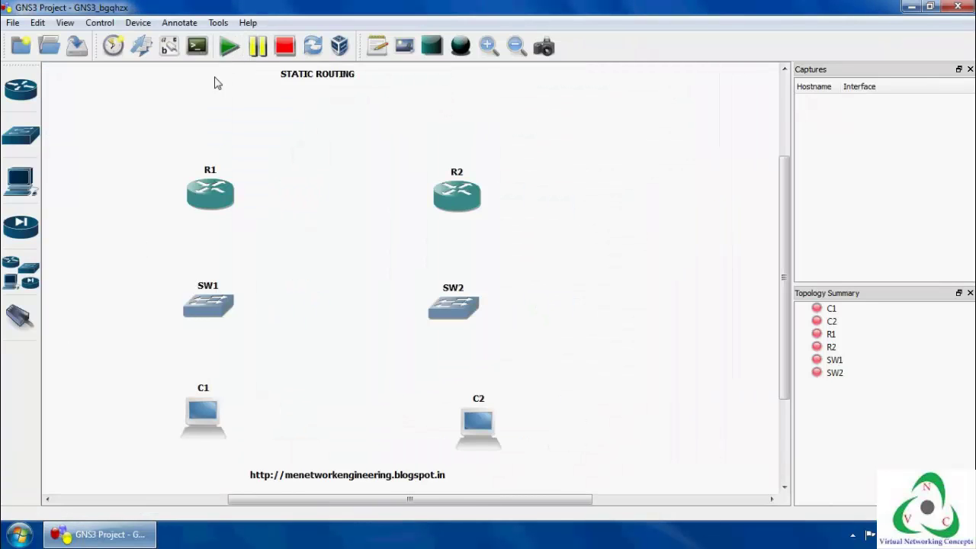
click(21, 319)
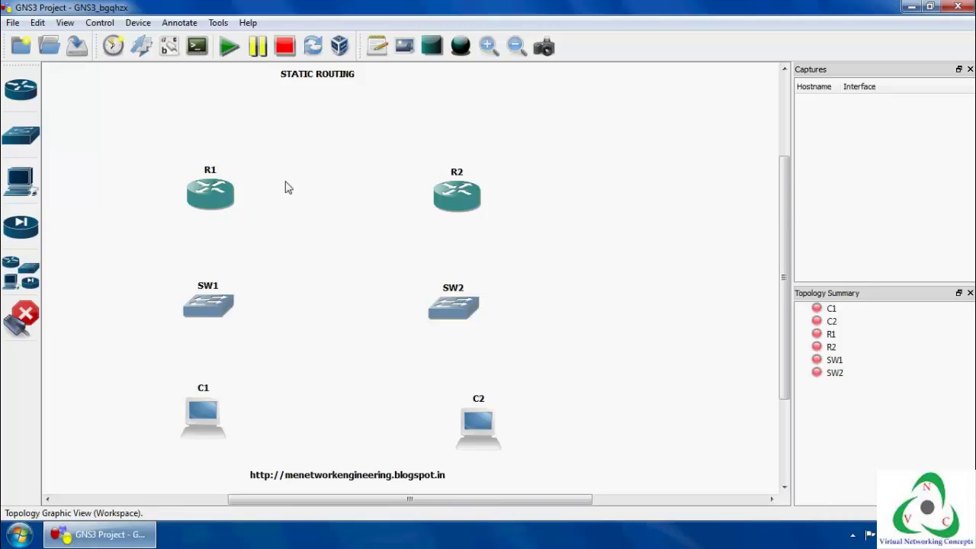
click(220, 201)
click(246, 208)
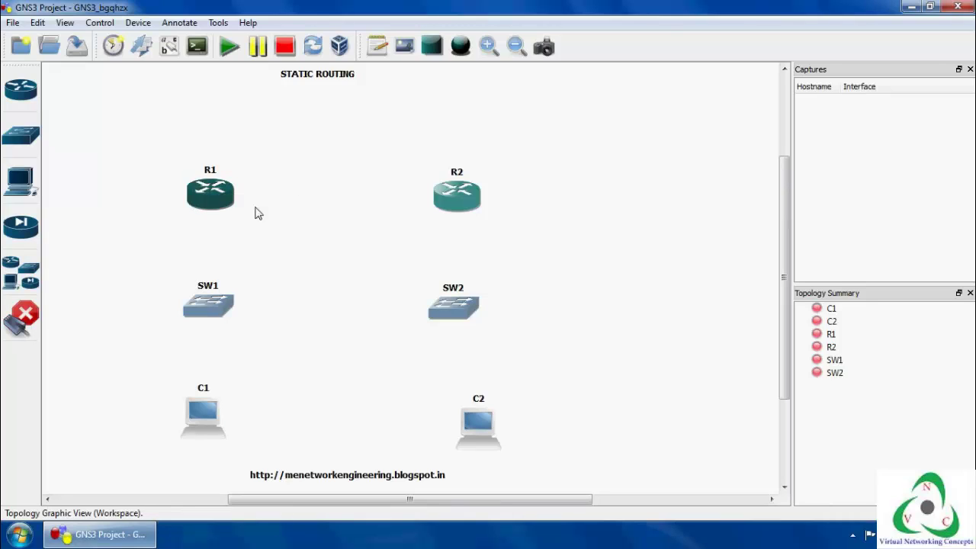
click(461, 204)
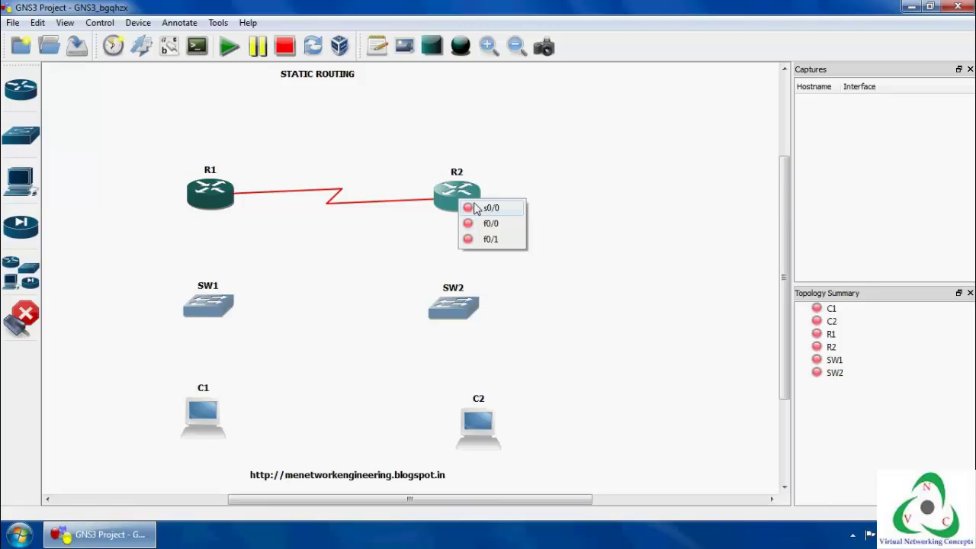
click(476, 207)
click(214, 202)
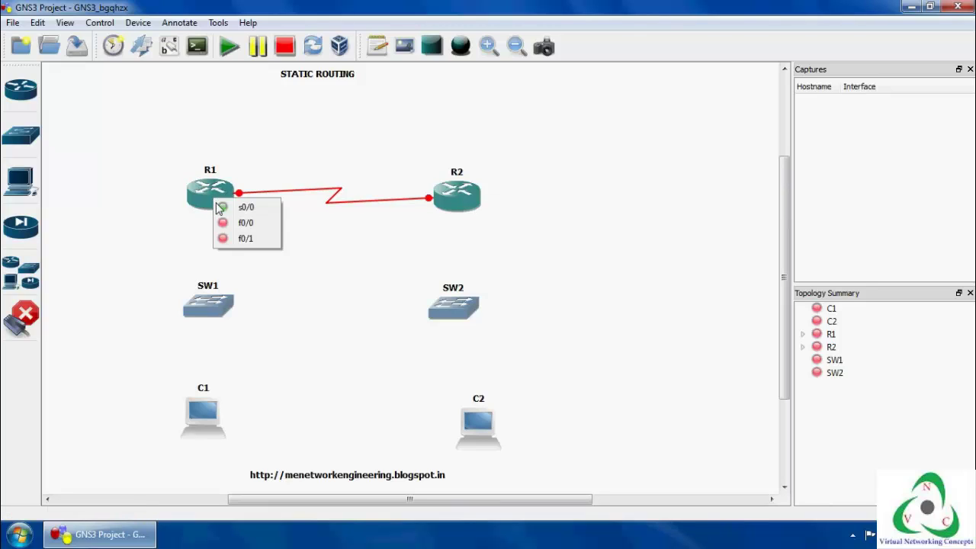
click(229, 224)
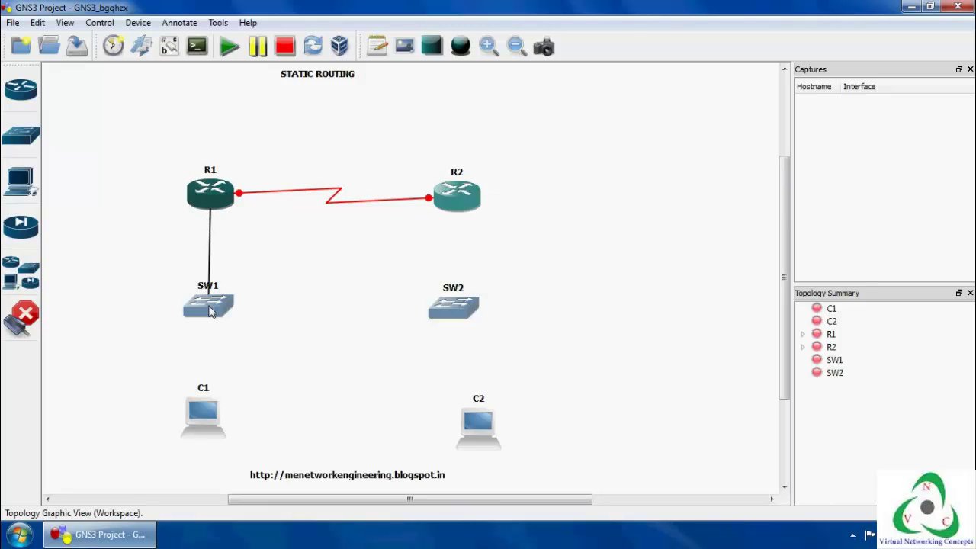
click(214, 312)
click(236, 320)
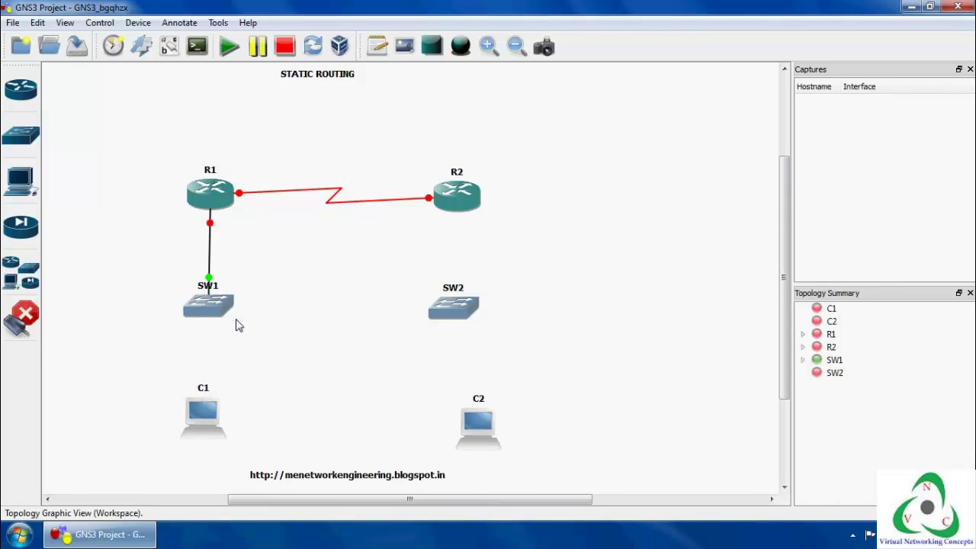
- Connect SW1 port 2 to C1's UDP interface and R2 f0/0 to SW2 port 1
click(211, 313)
click(218, 335)
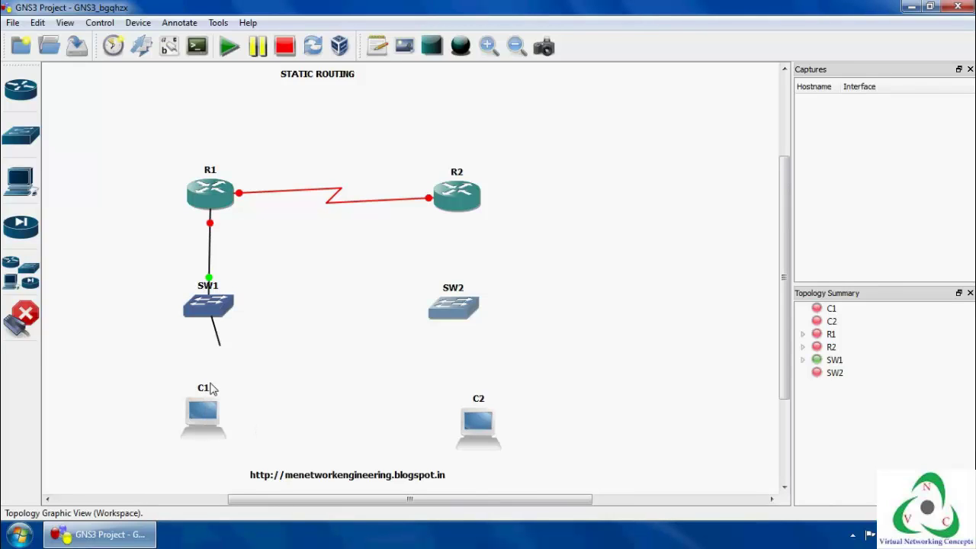
click(198, 426)
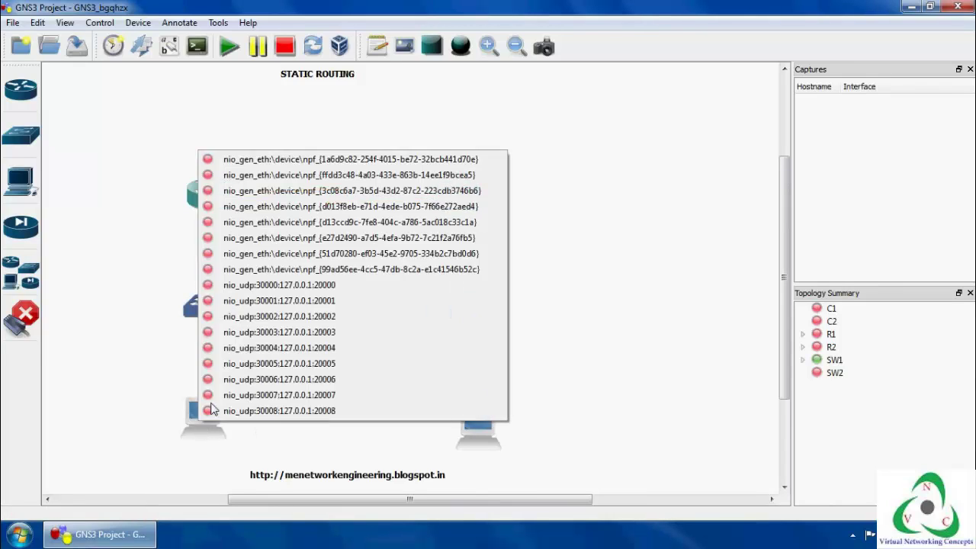
click(312, 285)
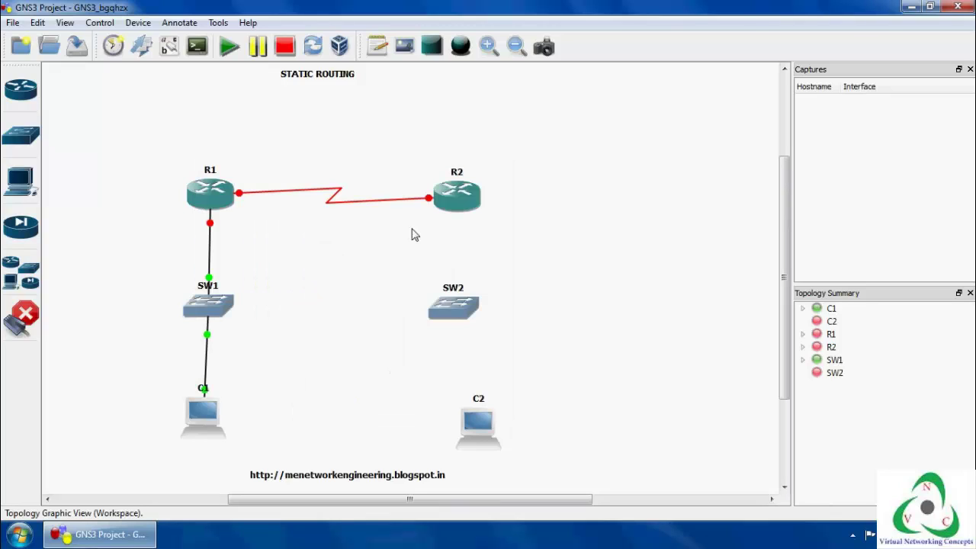
click(461, 197)
click(492, 220)
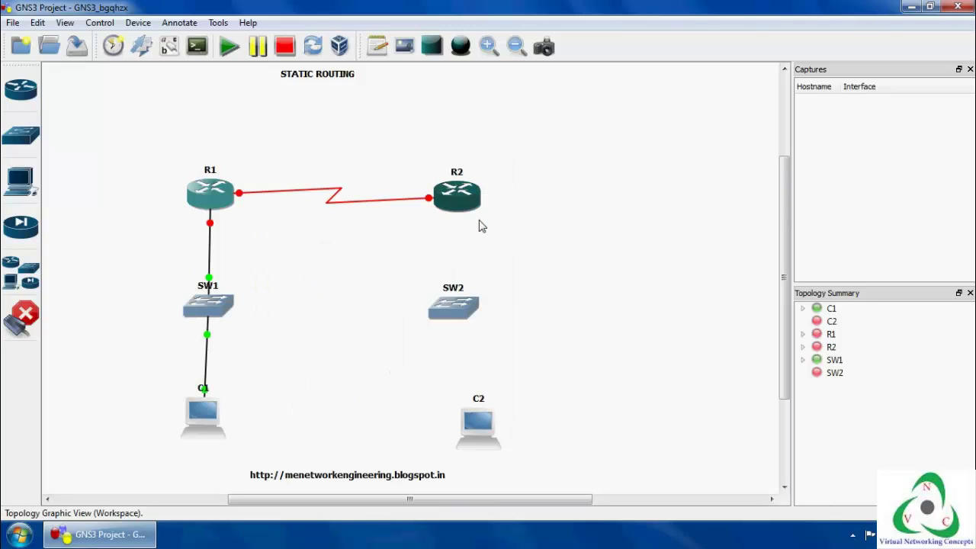
click(450, 316)
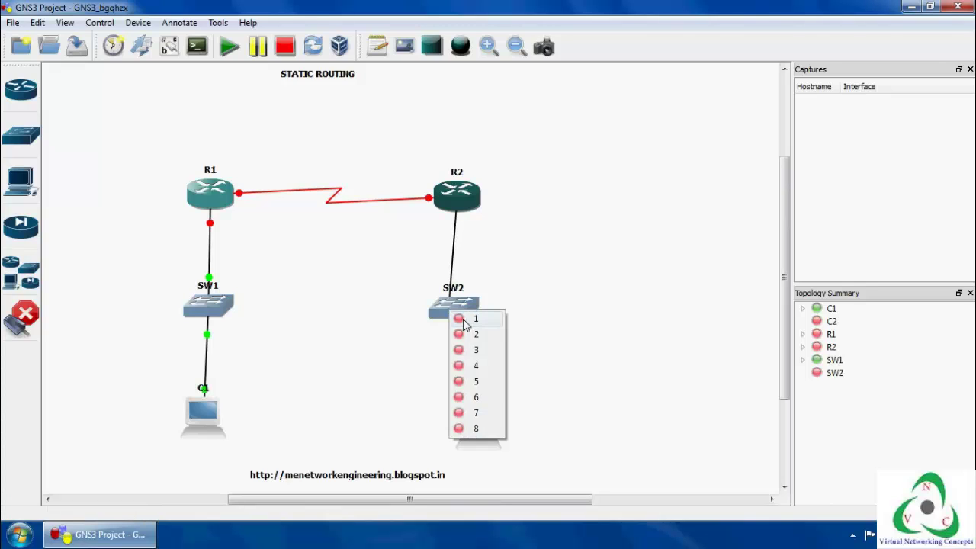
click(458, 318)
- Connect SW2 port 2 to host C2's UDP interface
click(456, 317)
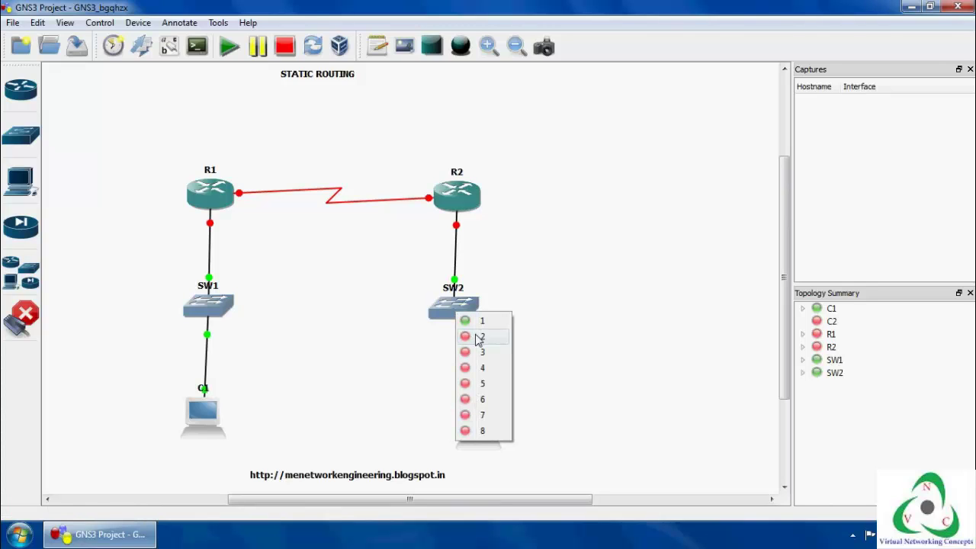
click(479, 338)
click(481, 416)
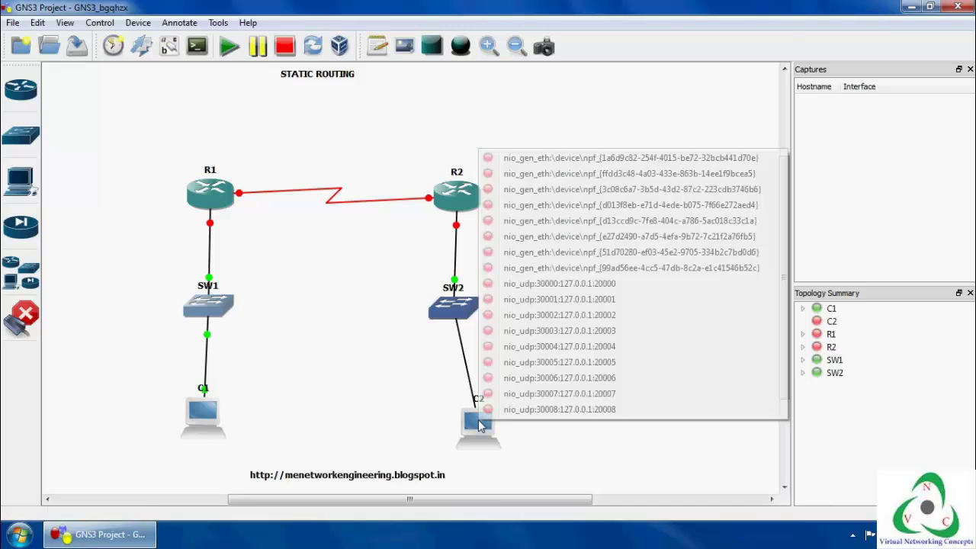
click(481, 418)
click(480, 426)
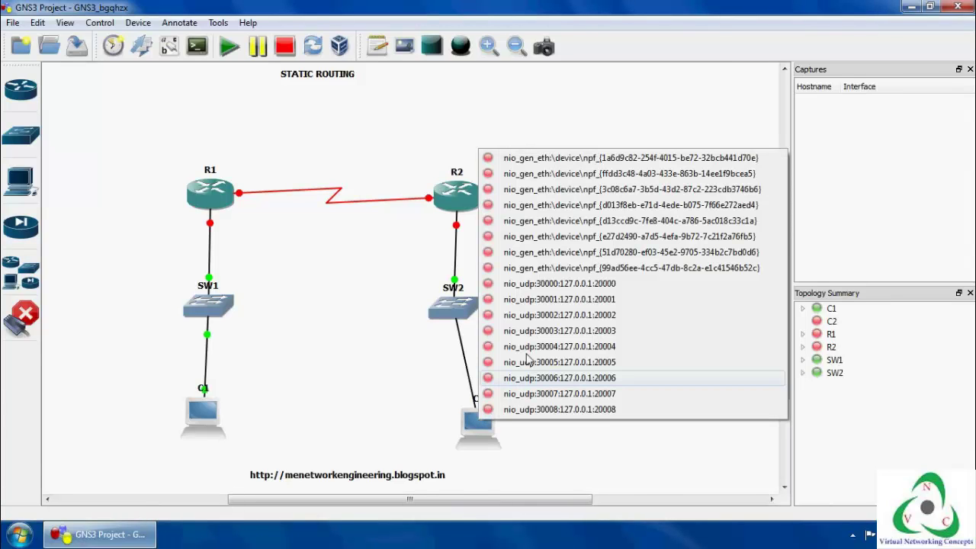
click(557, 300)
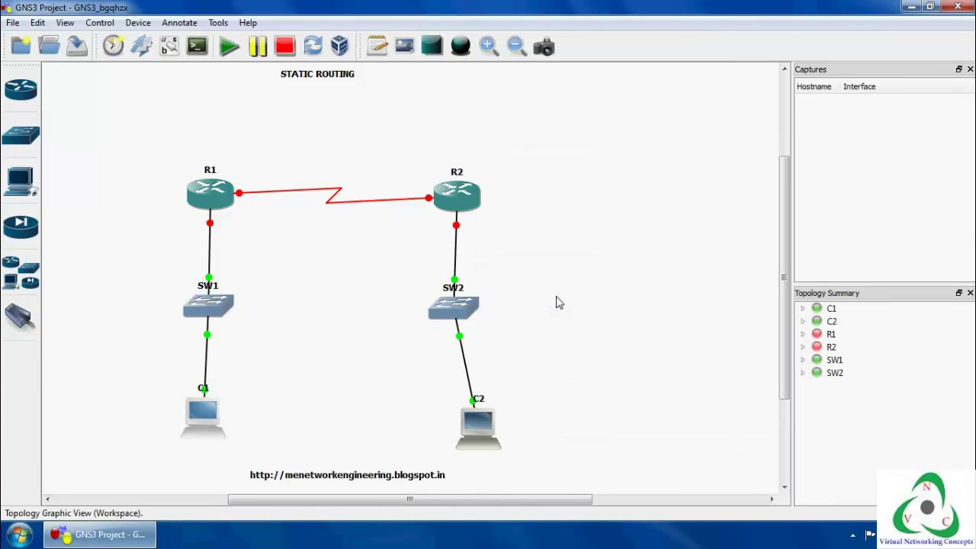
- Move C2 directly under SW2 and start all devices in the topology
drag(479, 437, 456, 431)
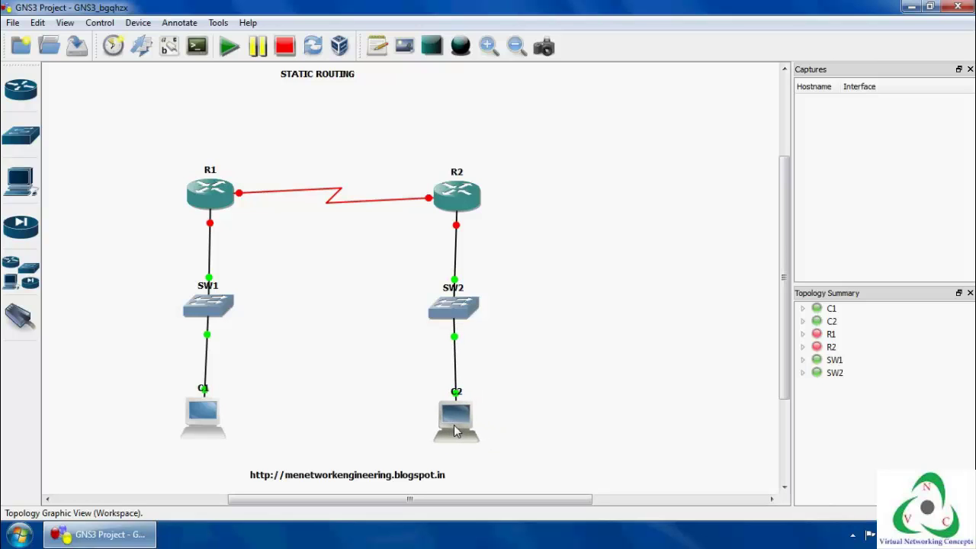
click(230, 47)
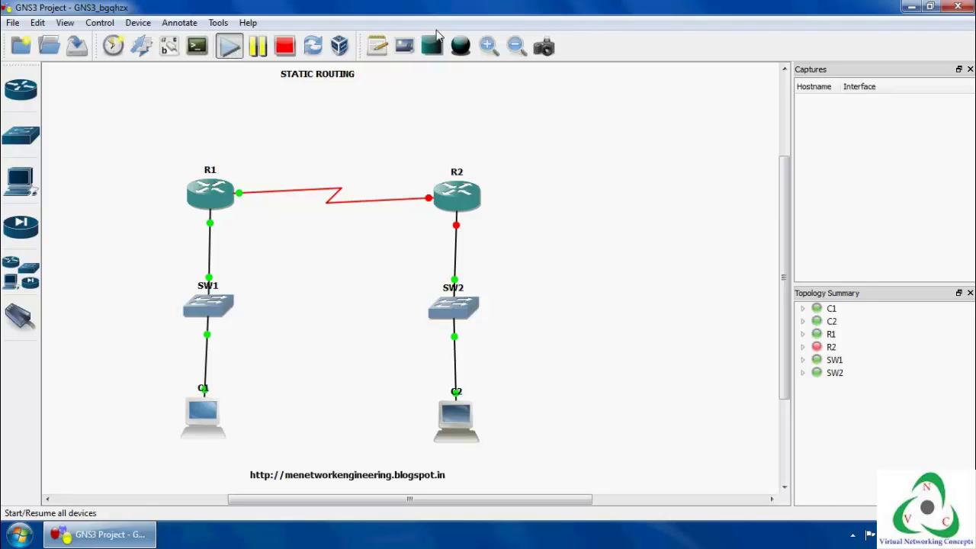
click(378, 47)
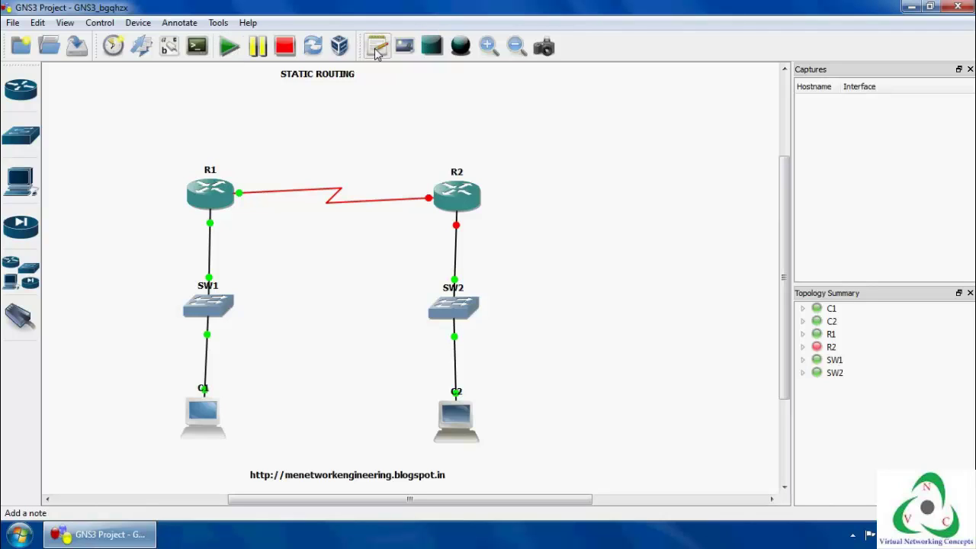
- Label the serial link ends 10.0.0.1 at R1 and 10.0.0.2 at R2
click(247, 171)
text(10)
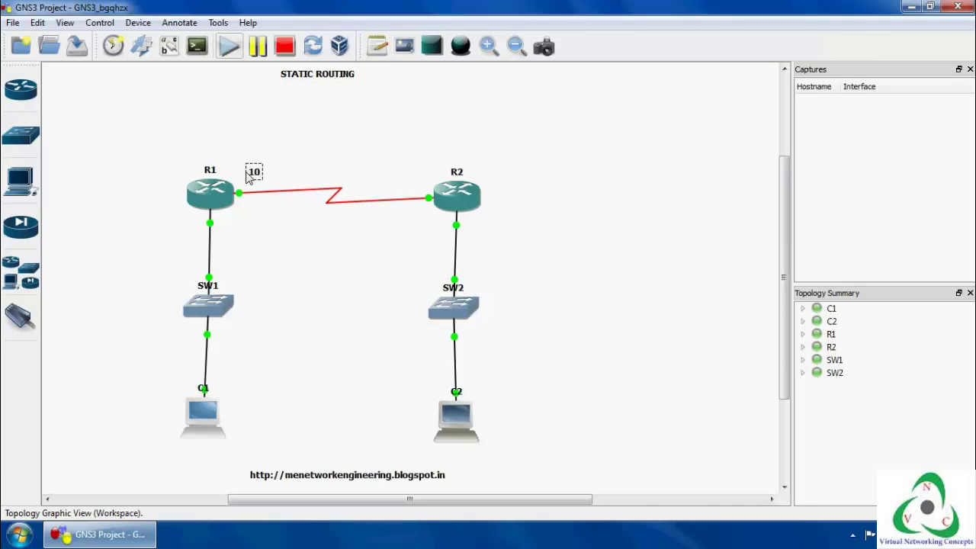
text(.0.0.1)
click(377, 47)
click(393, 185)
text(10.0.0.2)
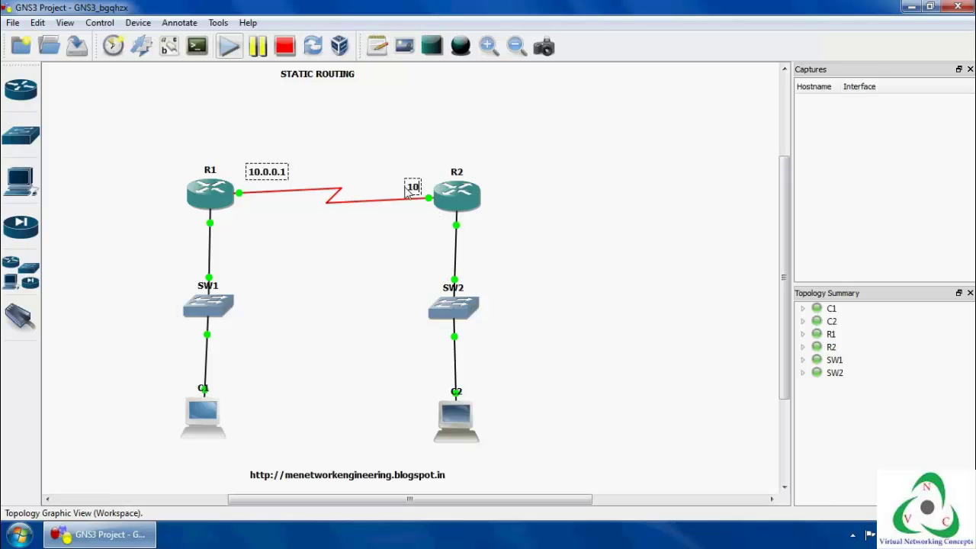
click(377, 47)
- Add notes 192.168.1.2 under C1 and 192.168.2.2 under C2
click(187, 450)
text(192.168.1.2)
click(378, 48)
click(440, 452)
text(1092.168.2.2)
click(583, 418)
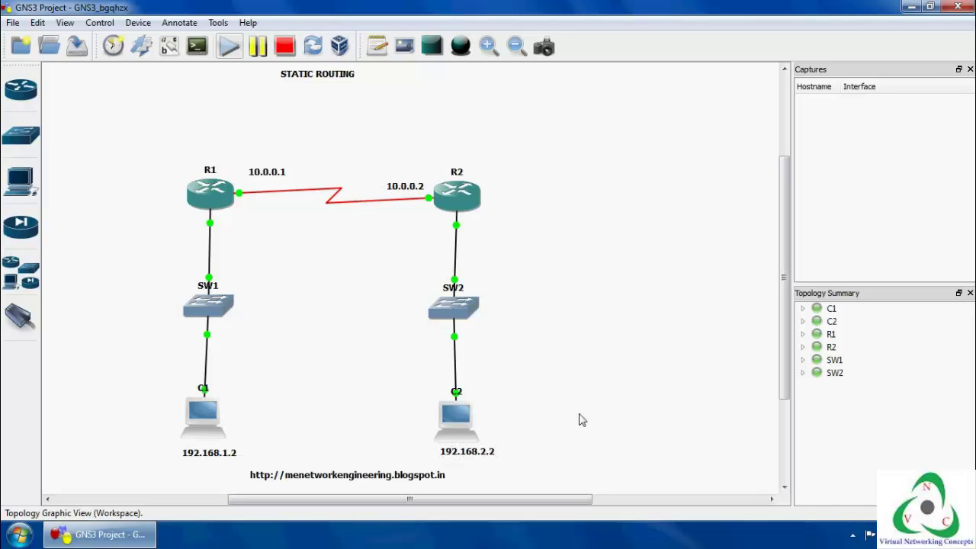
drag(485, 458, 471, 455)
click(350, 355)
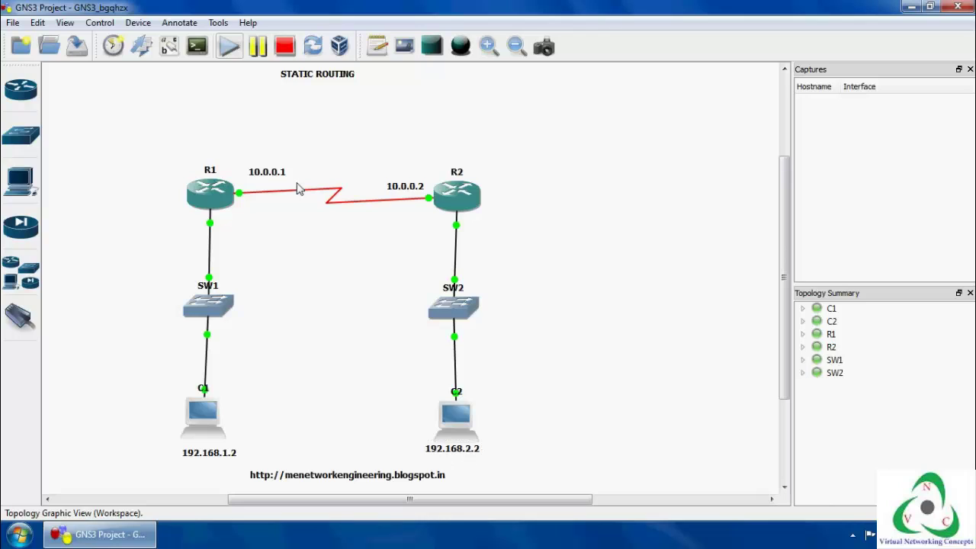
- Label R1's and R2's LAN interfaces 192.168.1.1 and 192.168.2.1
click(375, 53)
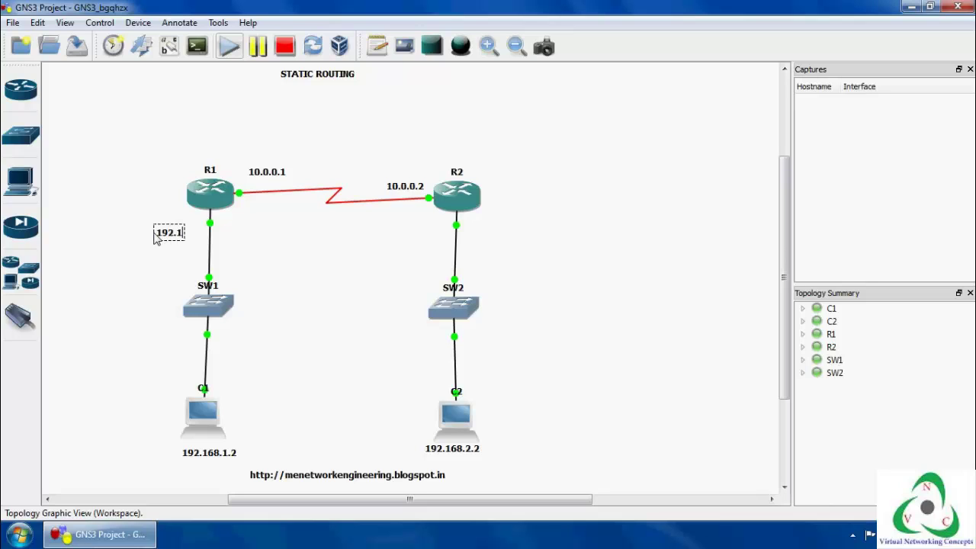
click(156, 238)
text(192.168.1.1)
click(378, 50)
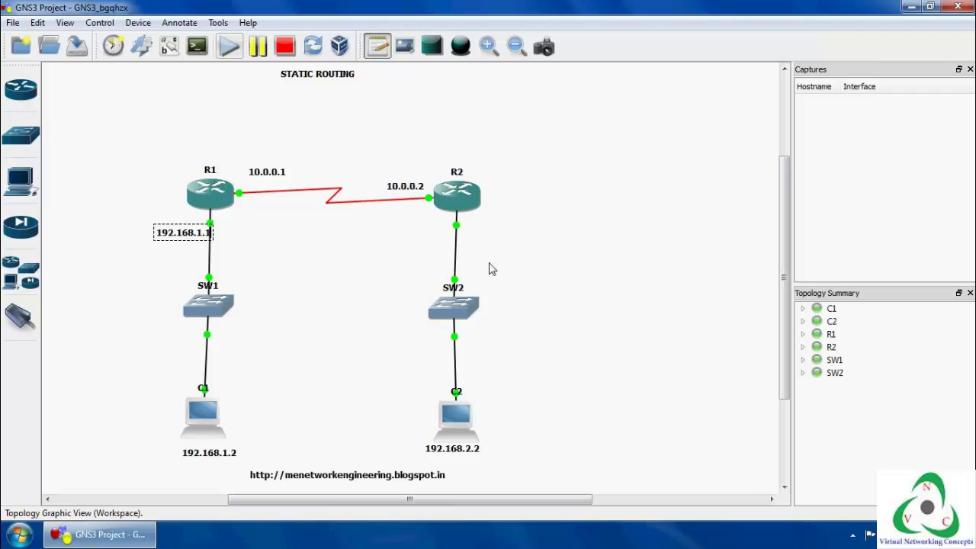
text(192.168.2.1)
click(319, 252)
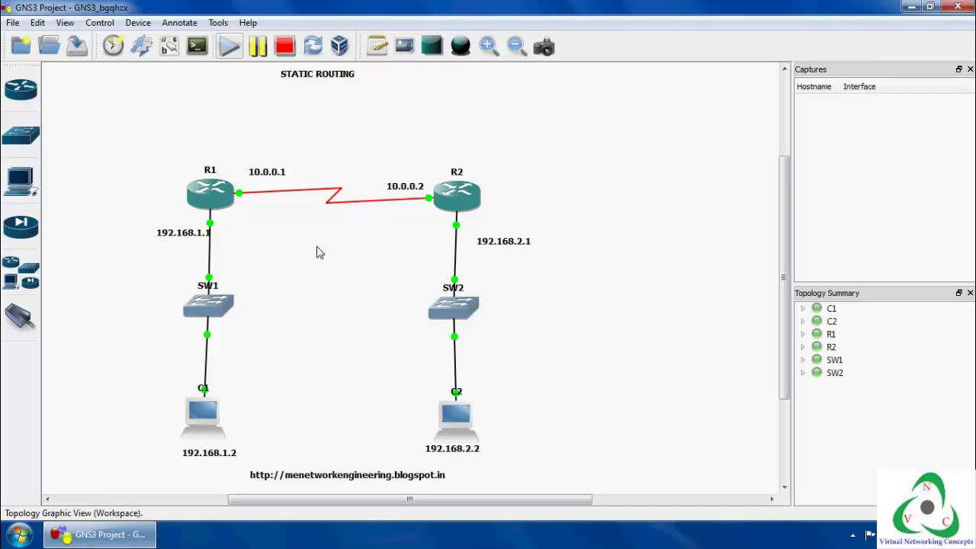
drag(176, 236, 168, 235)
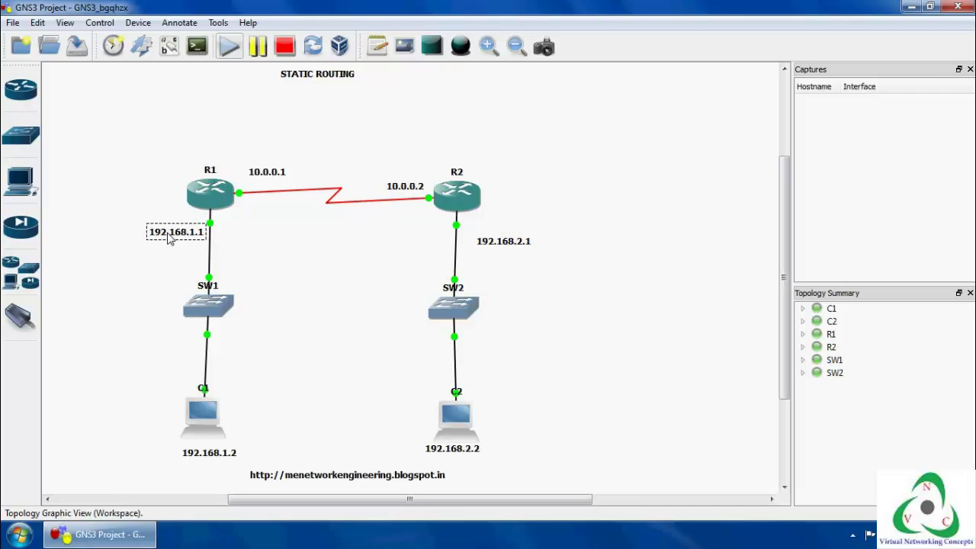
click(196, 47)
- Open the device consoles and set R1 FastEthernet0/0 to 192.168.1.1 255.255.255.0, enabled
click(214, 51)
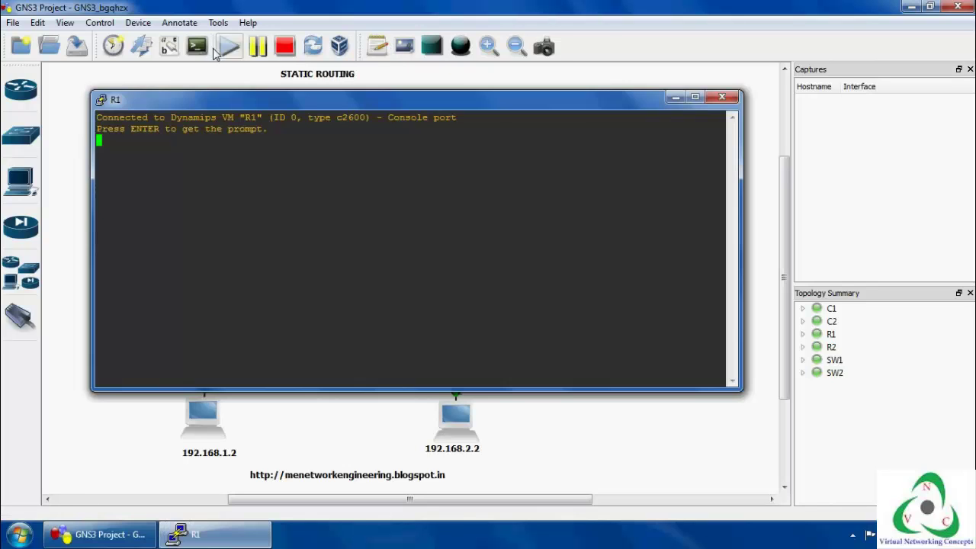
click(115, 101)
text(conf t)
key(Return)
text(int)
key(Tab)
text(f)
key(Tab)
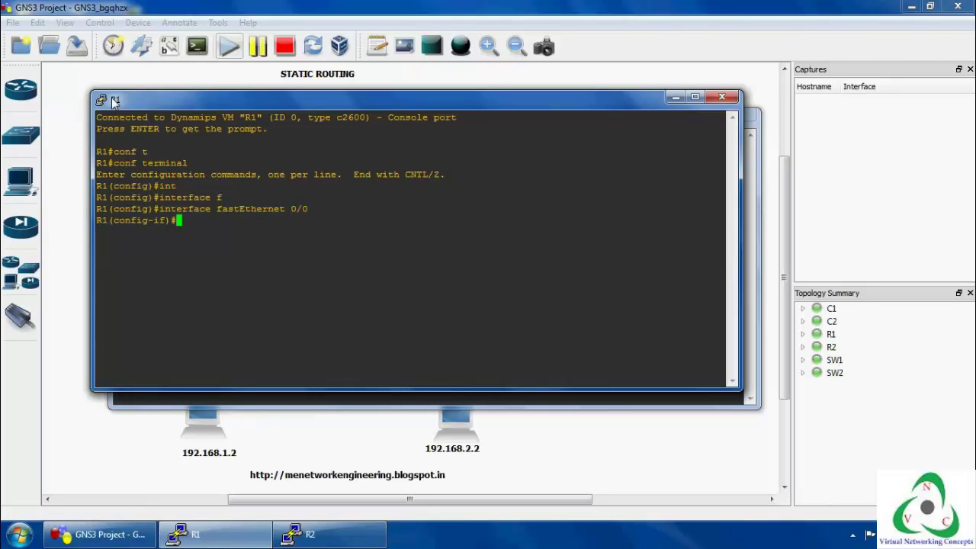
text(ip add)
key(Tab)
text(192.168.1.1 255.255.255.0)
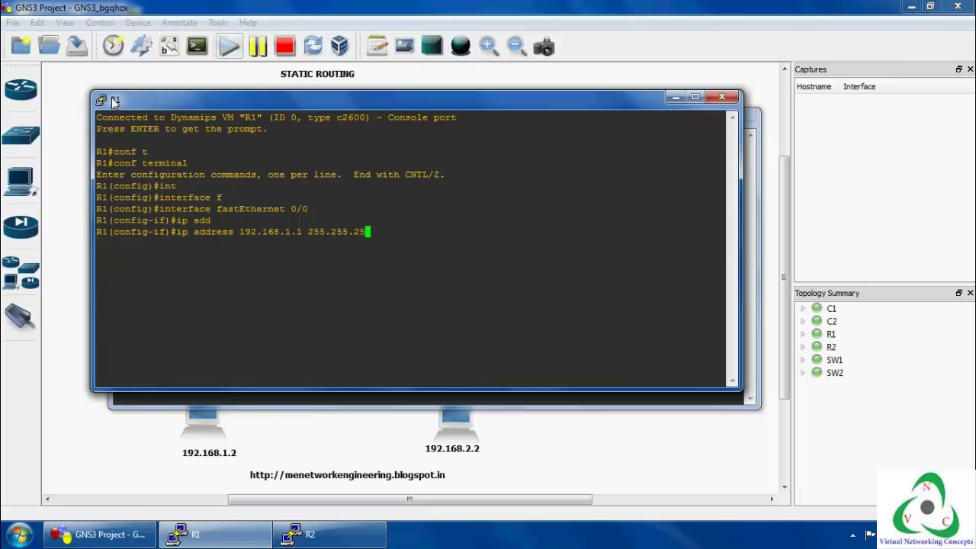
key(Return)
text(no shut)
key(Tab)
key(Return)
text(exit)
key(Return)
- Give R1 Serial0/0 the address 10.0.0.1 255.0.0.0 and enable it
text(interface serial 0/)
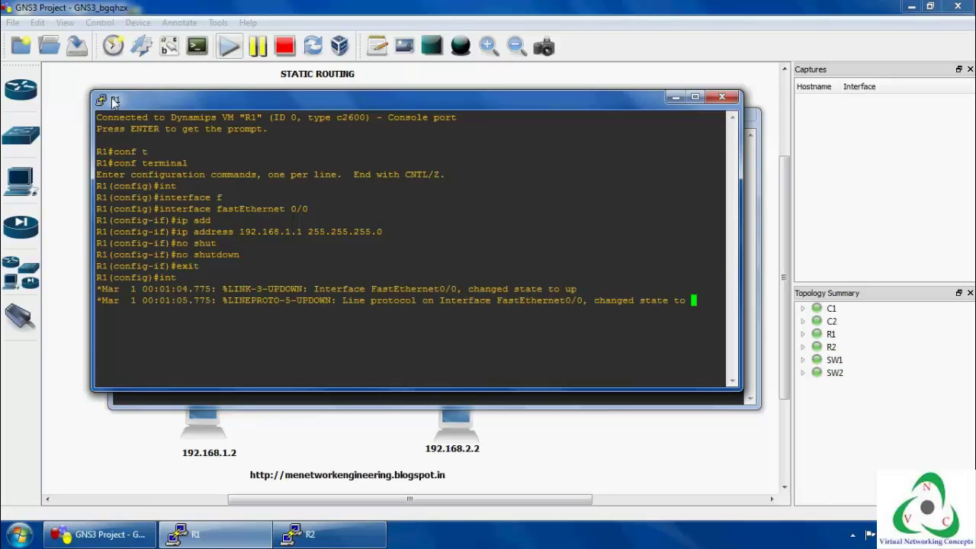
key(Tab)
text(s)
key(Tab)
text(0/0)
key(Return)
text(ip add)
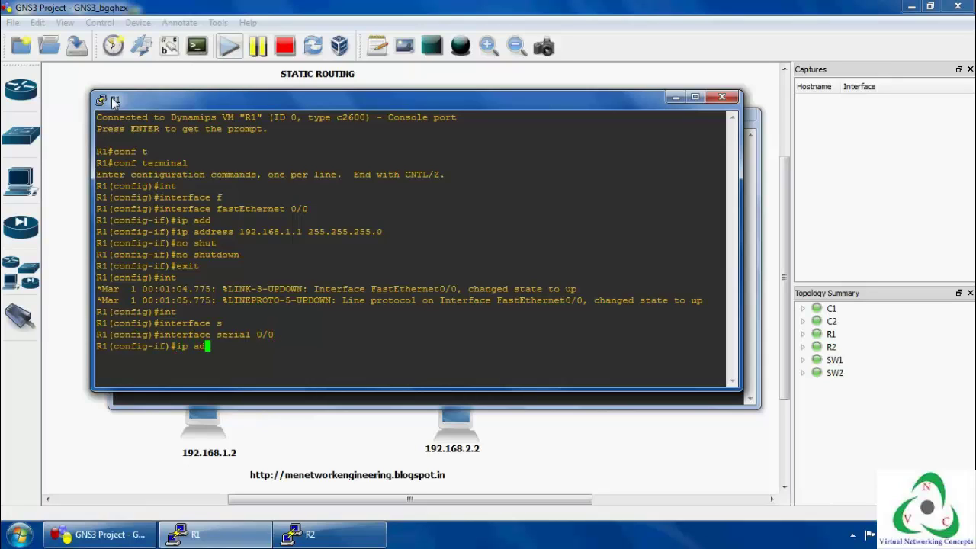
key(Tab)
text(10.0.0.1 255.0.0.0)
key(Return)
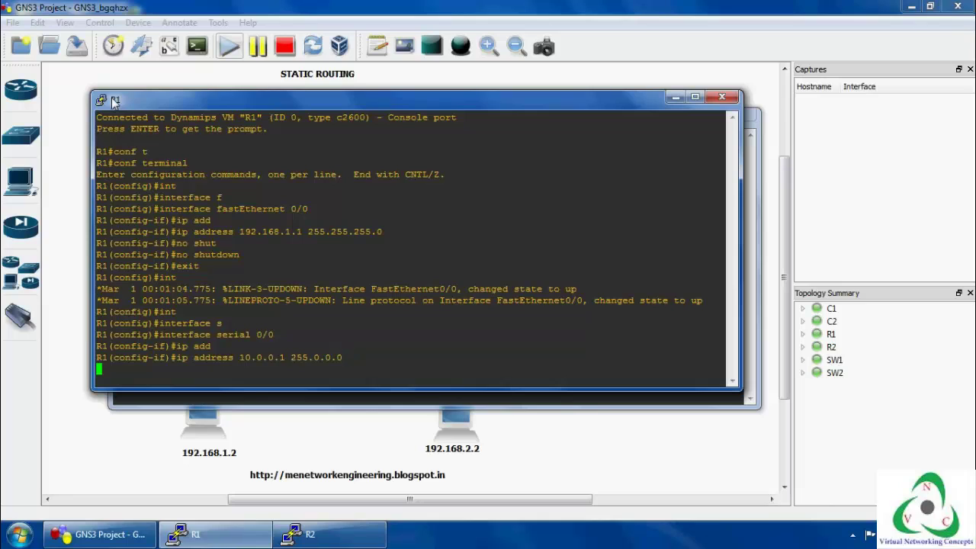
text(no sh)
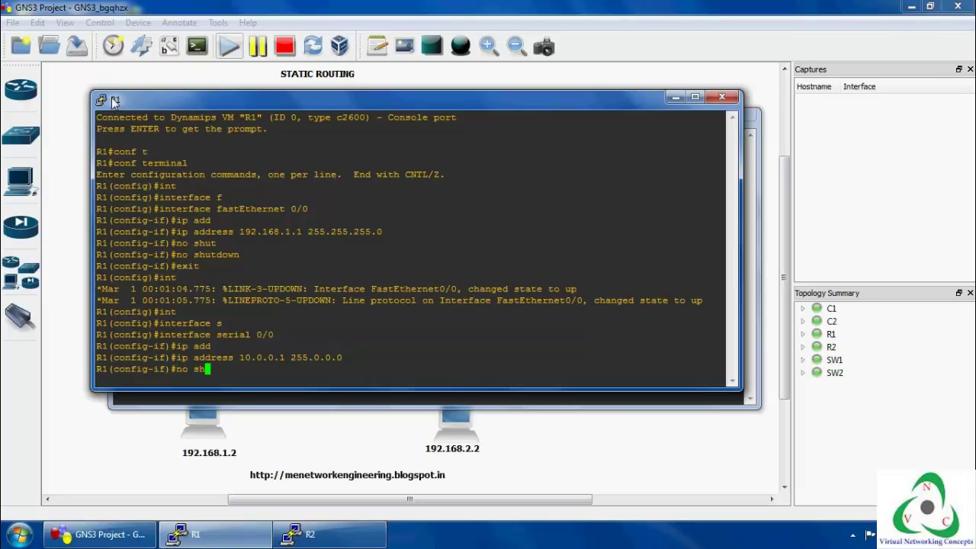
text(ut)
key(Tab)
key(Return)
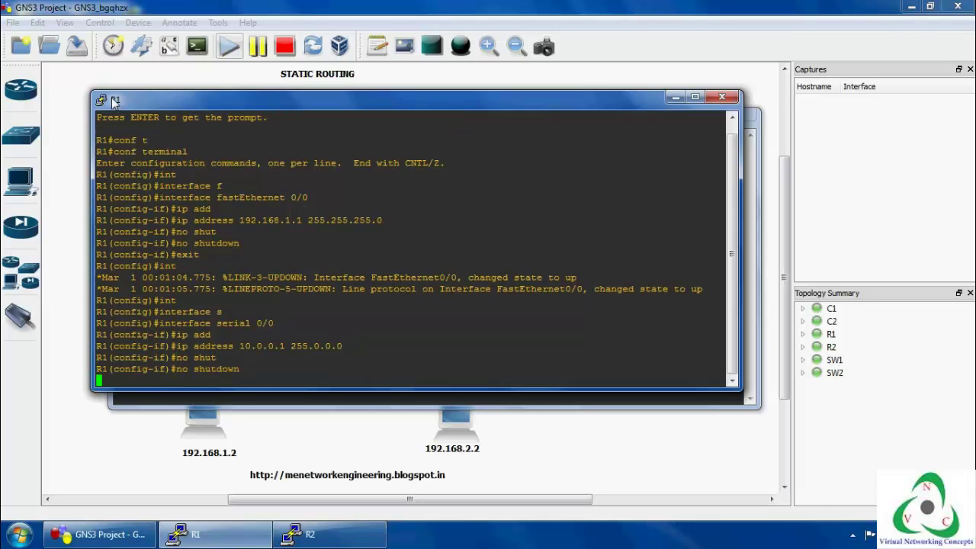
text(exit)
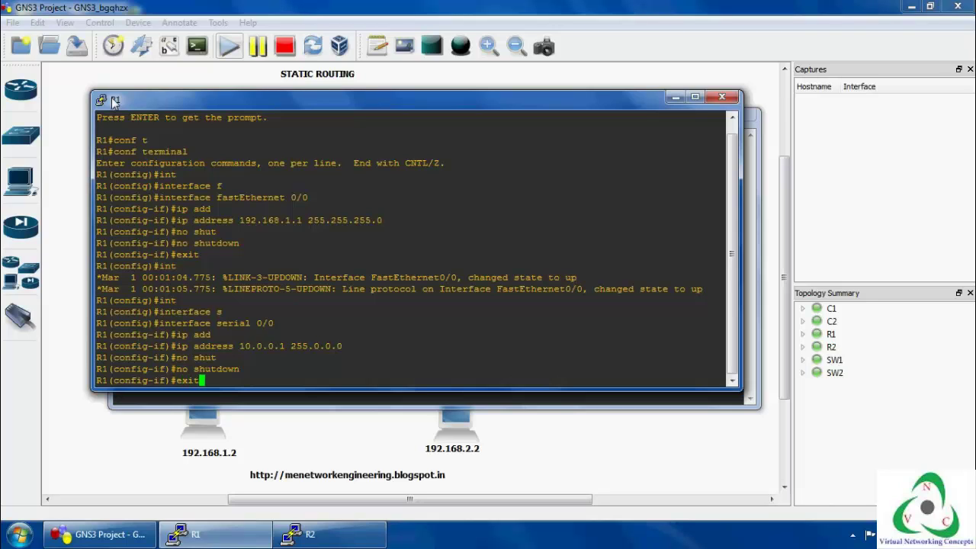
key(Return)
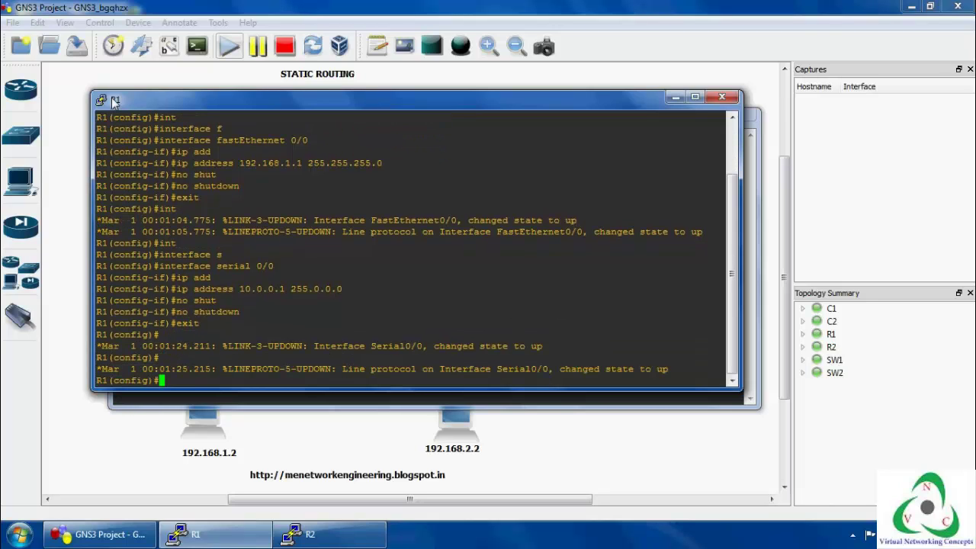
- In R2's console, set FastEthernet0/0 to 192.168.2.1 255.255.255.0 and enable it
click(223, 402)
text(conf)
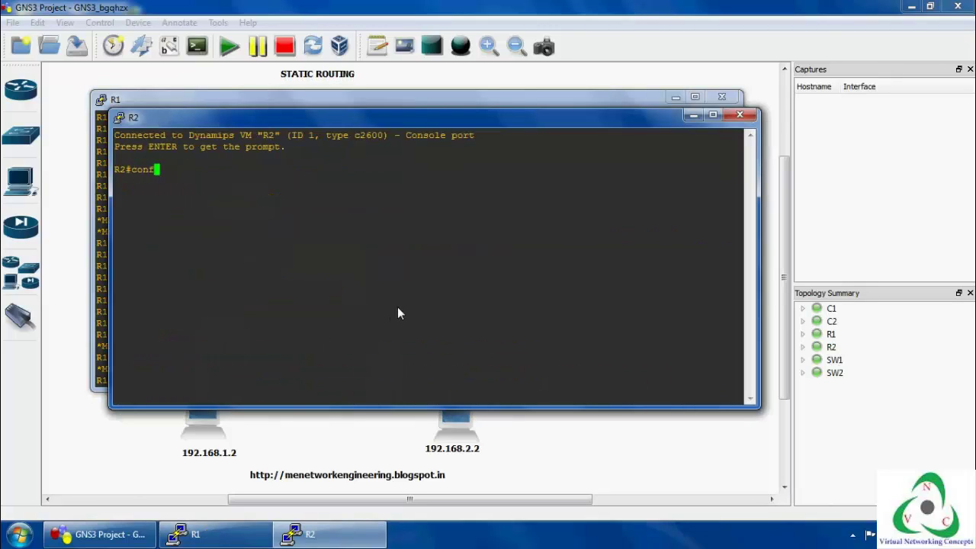
text( t)
key(Tab)
key(Return)
text(int)
key(Tab)
text(f)
key(Tab)
text(0/0)
key(Return)
text(ip add)
key(Tab)
text(192.168.2)
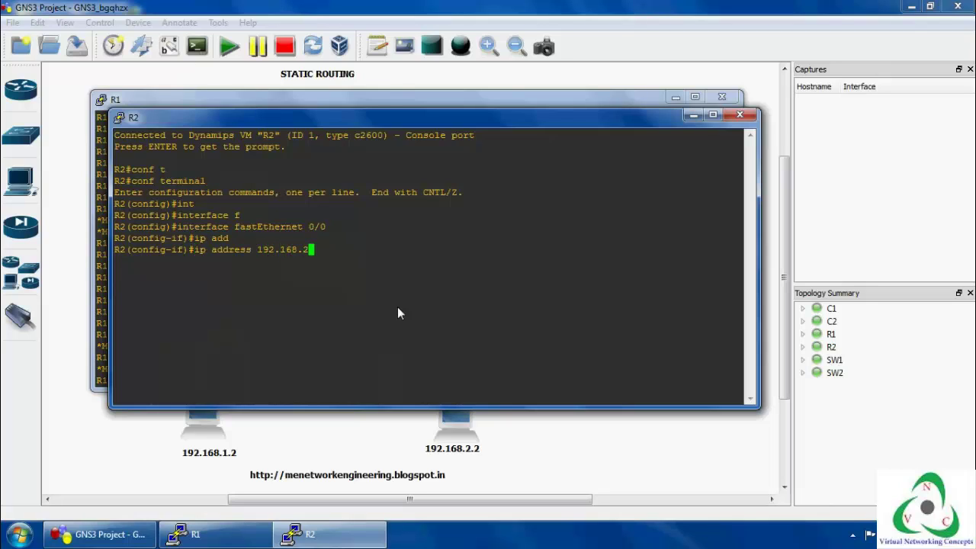
text(.1 255.255.255.0)
key(Return)
text(no sh)
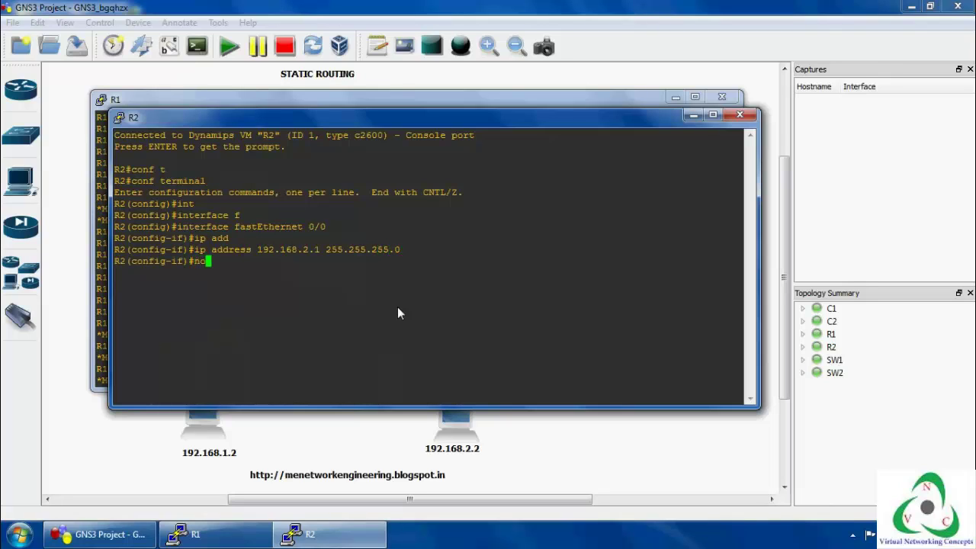
text(no shutdown)
key(Return)
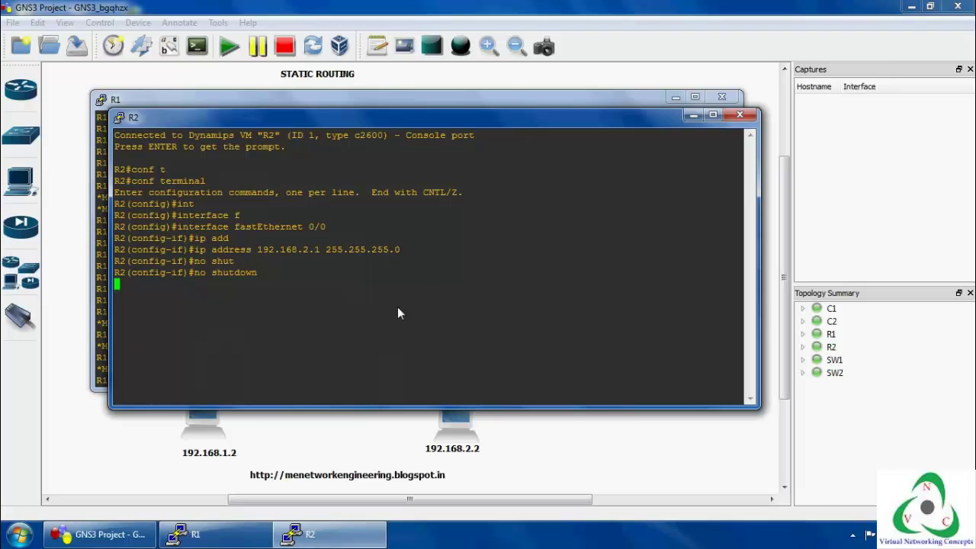
text(exit)
key(Return)
- Set R2 Serial0/0 to 10.0.0.2 255.0.0.0 and enable it
text(int)
key(Tab)
text(s)
key(Tab)
text(0/0)
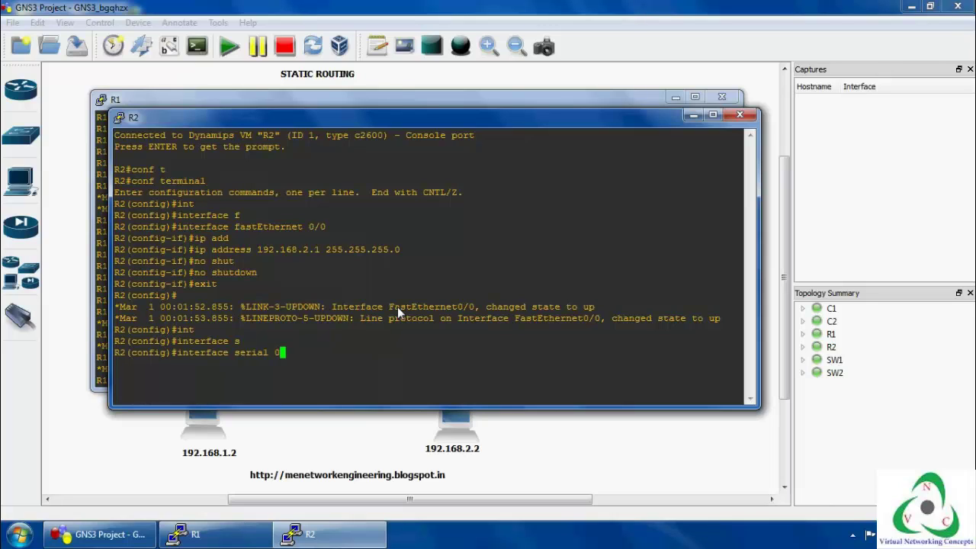
key(Return)
text(ip add)
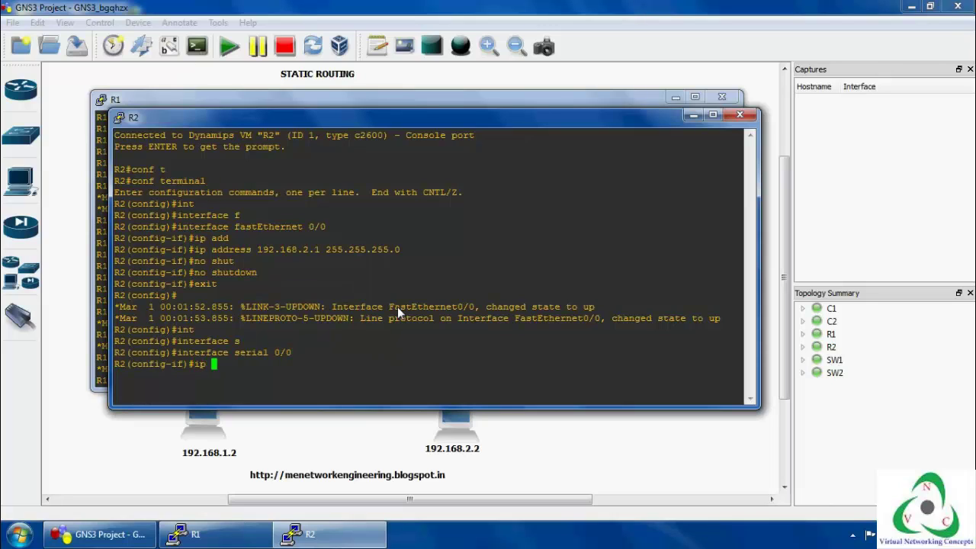
key(Return)
text(10)
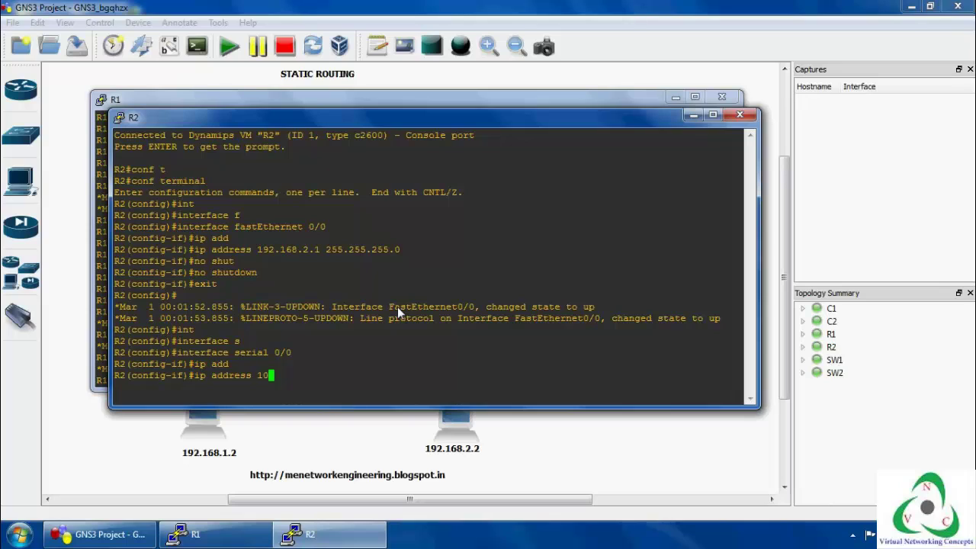
text(.0.0.2 255.0.0.0)
key(Return)
text(no shu)
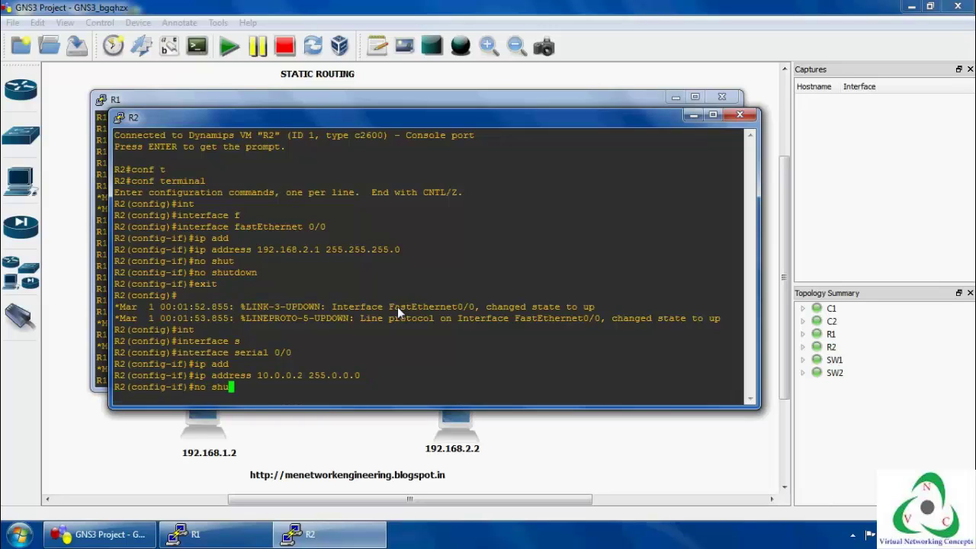
key(Tab)
key(Return)
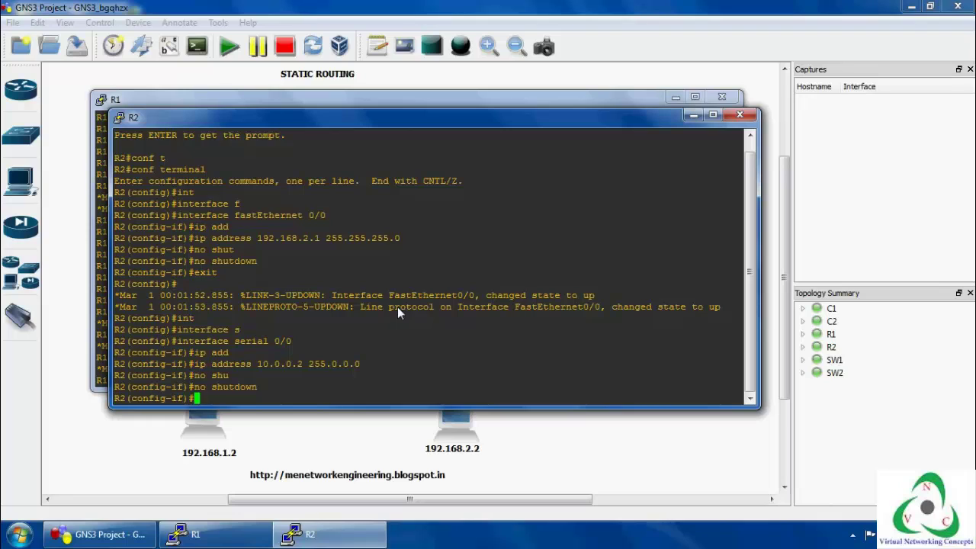
text(exit)
key(Return)
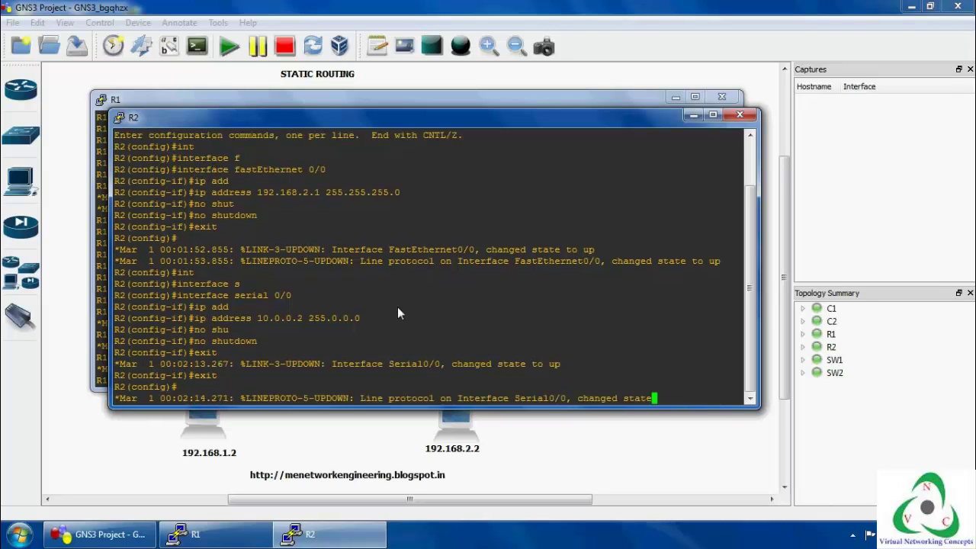
- Launch VPCS, give PC1 192.168.1.2/24 with gateway 192.168.1.1, and verify it
click(219, 23)
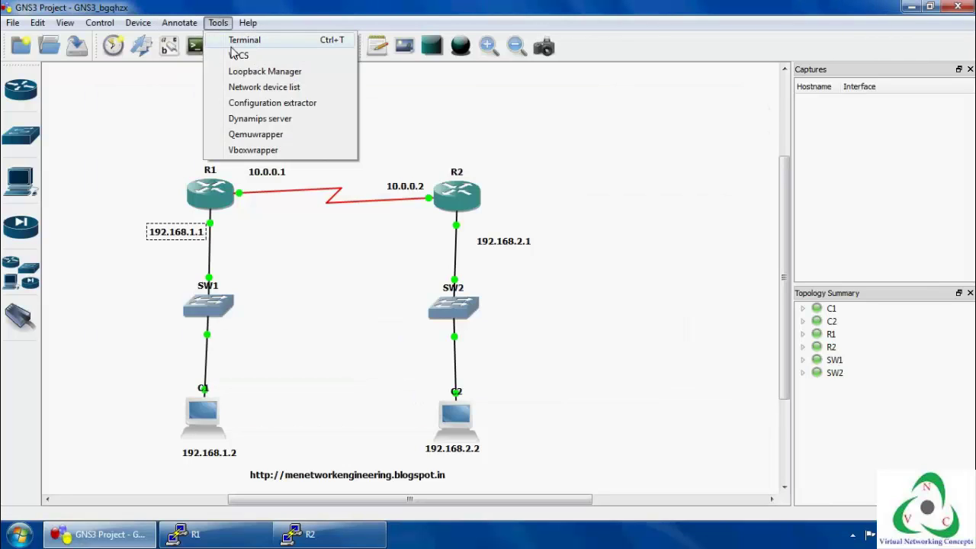
click(233, 55)
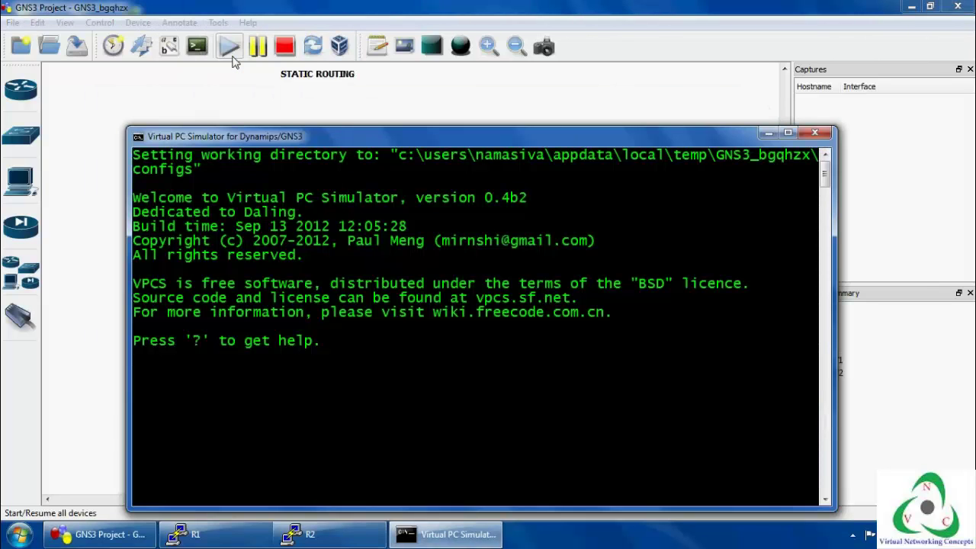
text(ip 1)
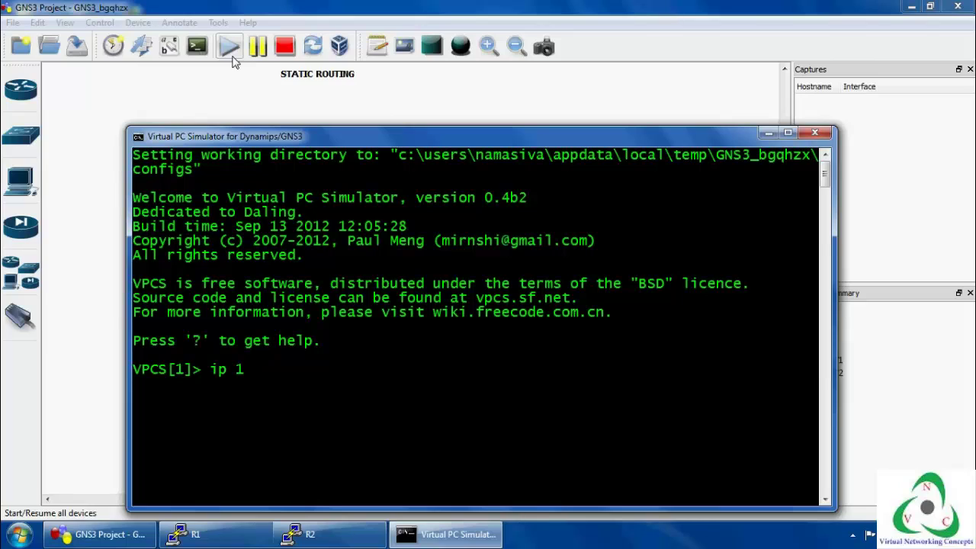
text(92.168.1.2 2)
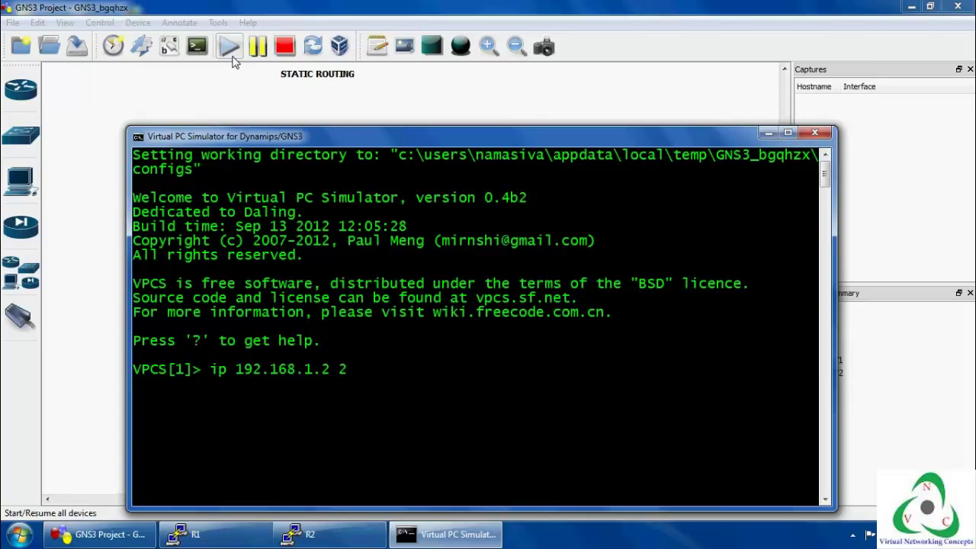
text(4 255)
key(BackSpace)
key(BackSpace)
key(BackSpace)
text(192.168.1.1)
key(Return)
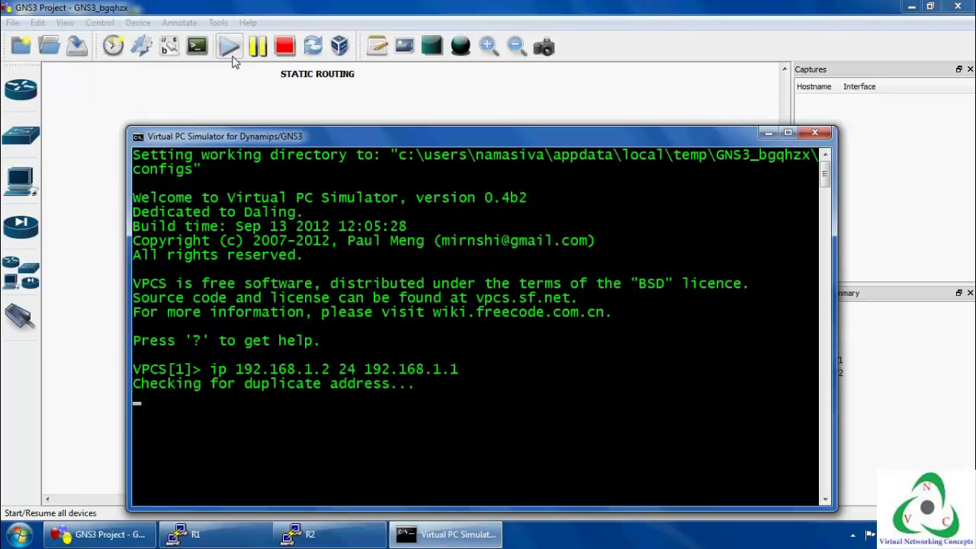
text(s)
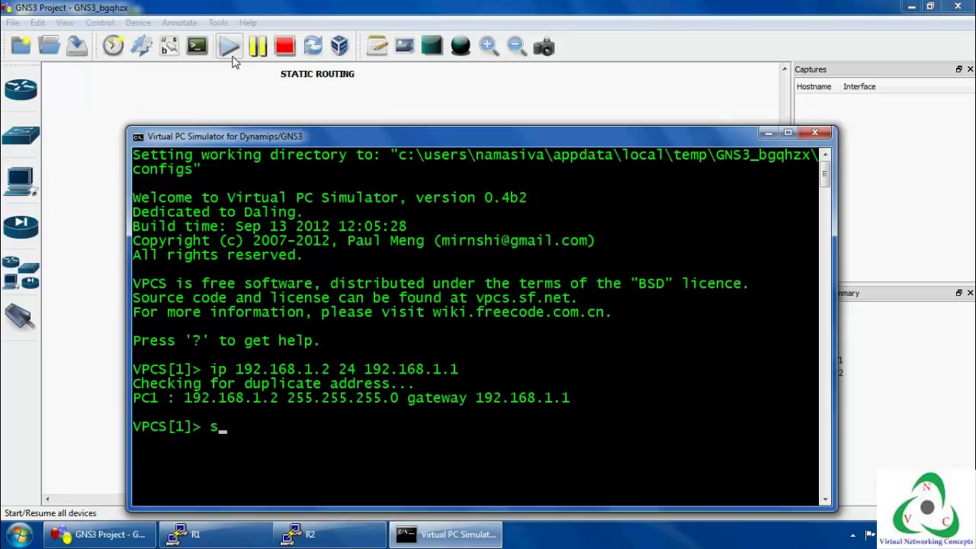
text(h ip)
key(Return)
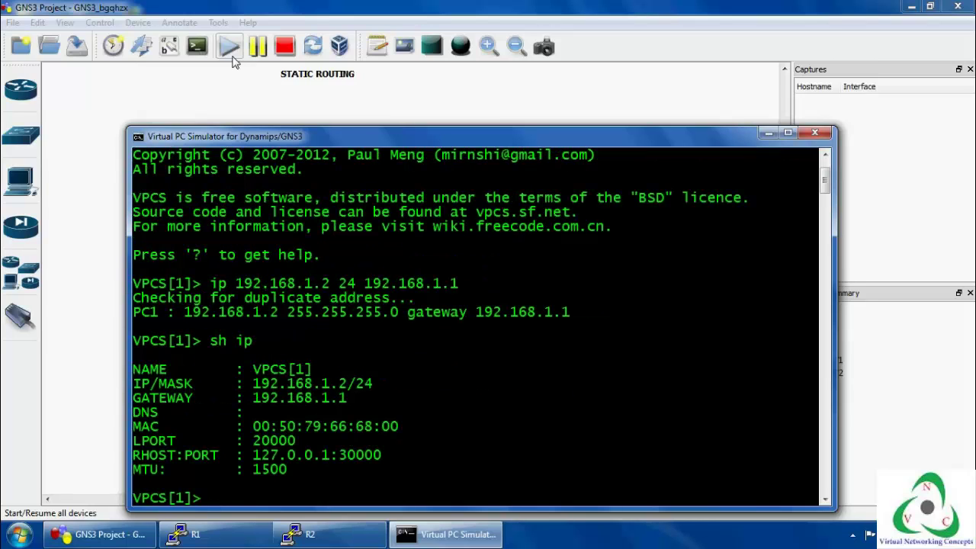
- Give PC2 192.168.2.2/24 with gateway 192.168.2.1, verify it, then return to PC1 and R1's console
text(2)
key(Return)
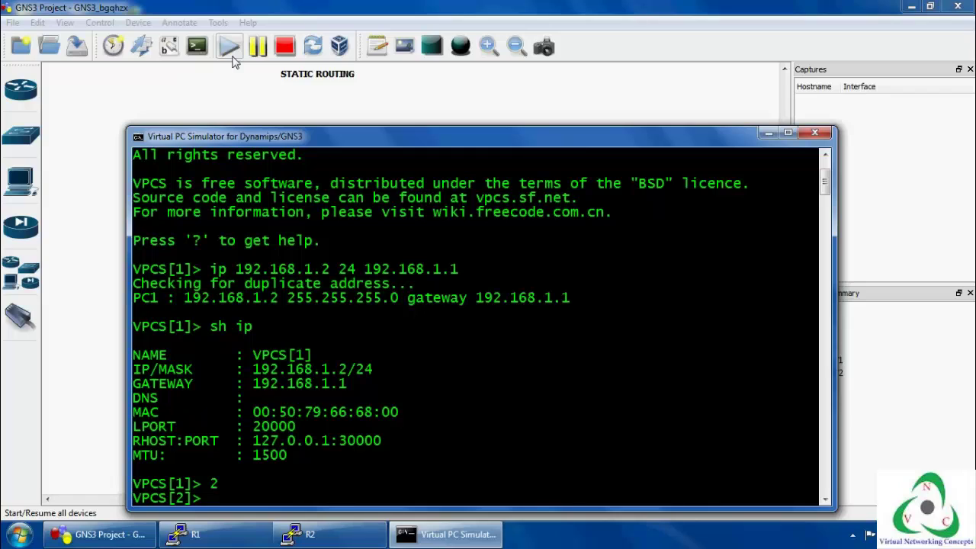
text(ip 192.)
text(168)
text(.1.2)
key(BackSpace)
key(BackSpace)
text(8.2)
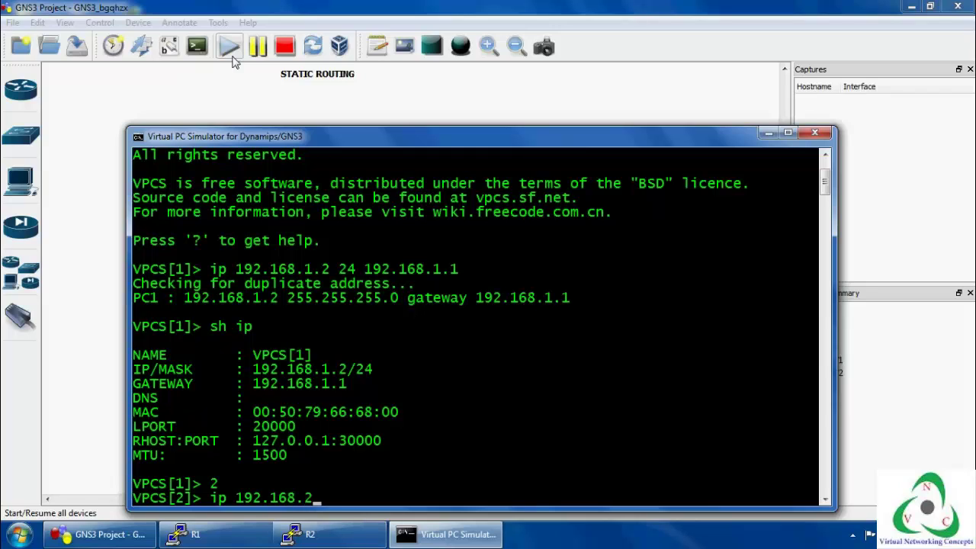
text(.2 24 192.168.2.)
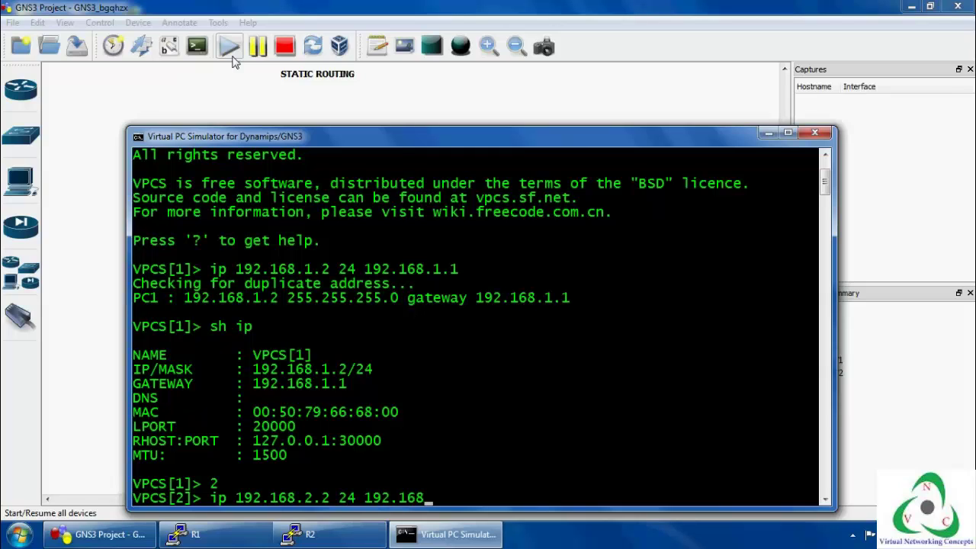
text(1)
key(Return)
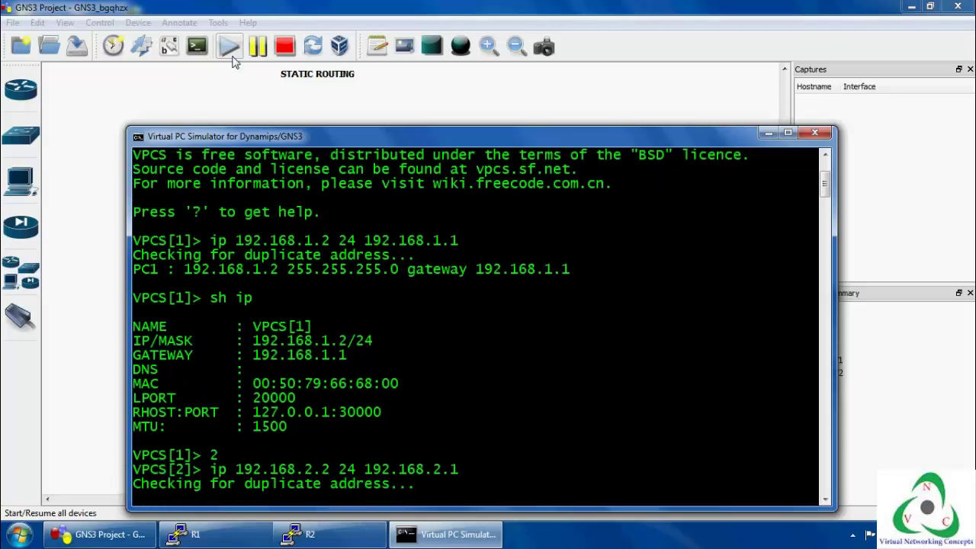
text(s)
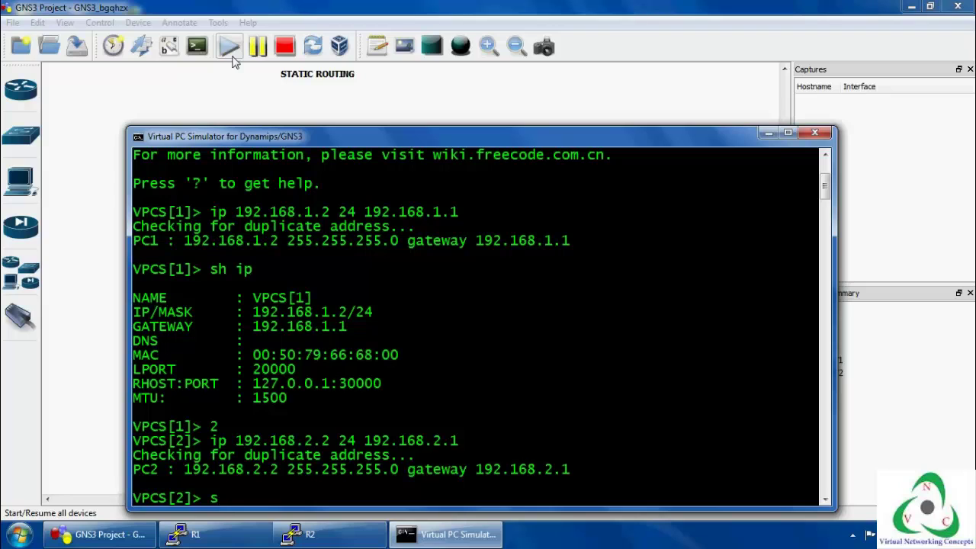
text(h ip)
key(Return)
text(1)
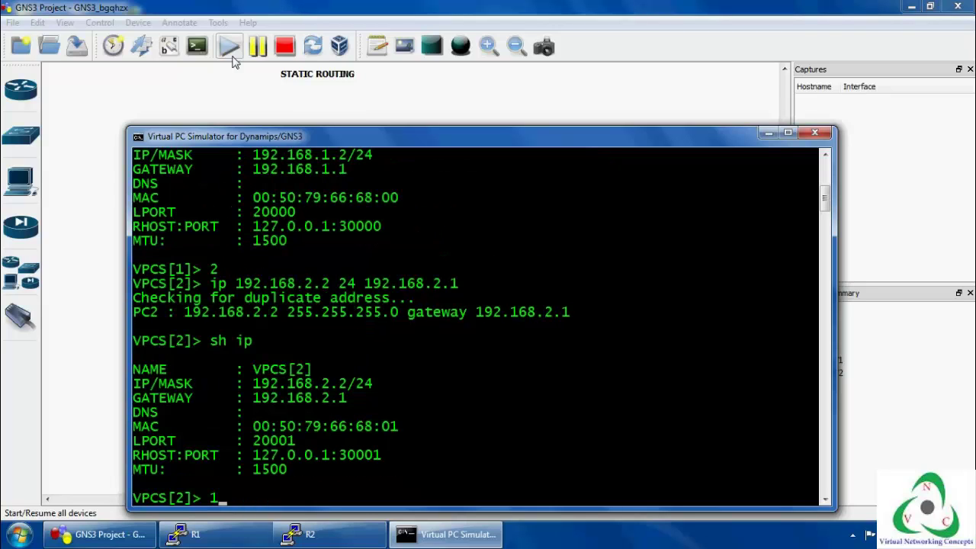
key(Return)
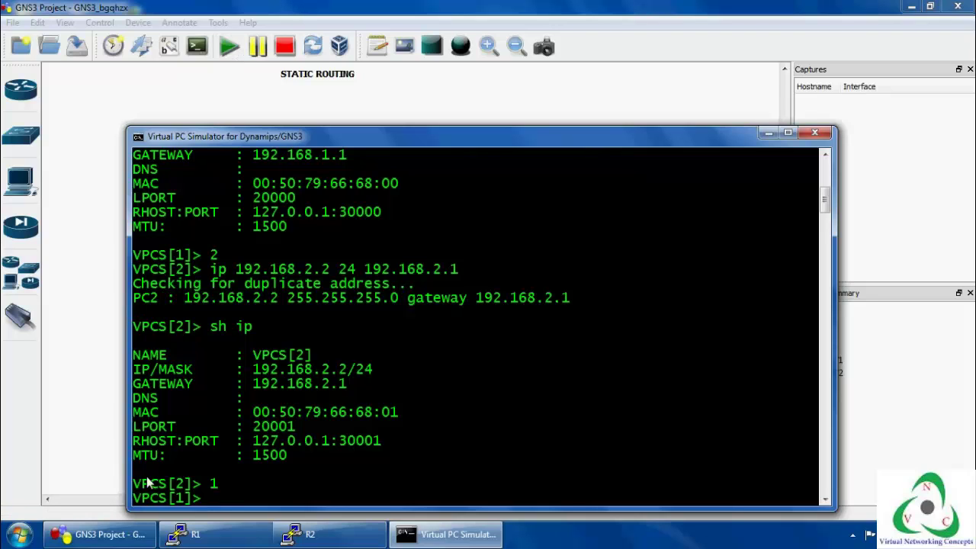
click(196, 533)
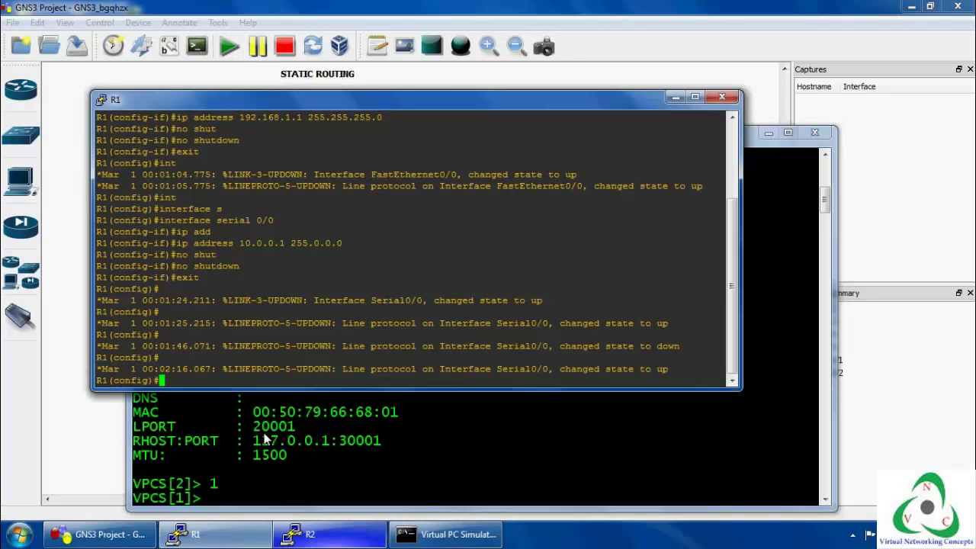
- On R1 add 'ip route 192.168.2.0 255.255.255.0 10.0.0.2' and exit configuration mode
text(i)
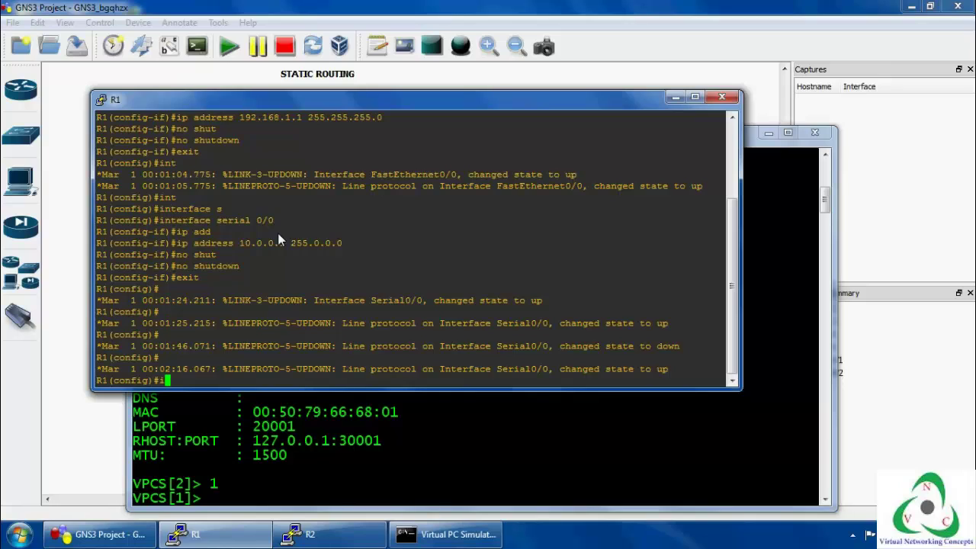
text(p route 192.168.2.)
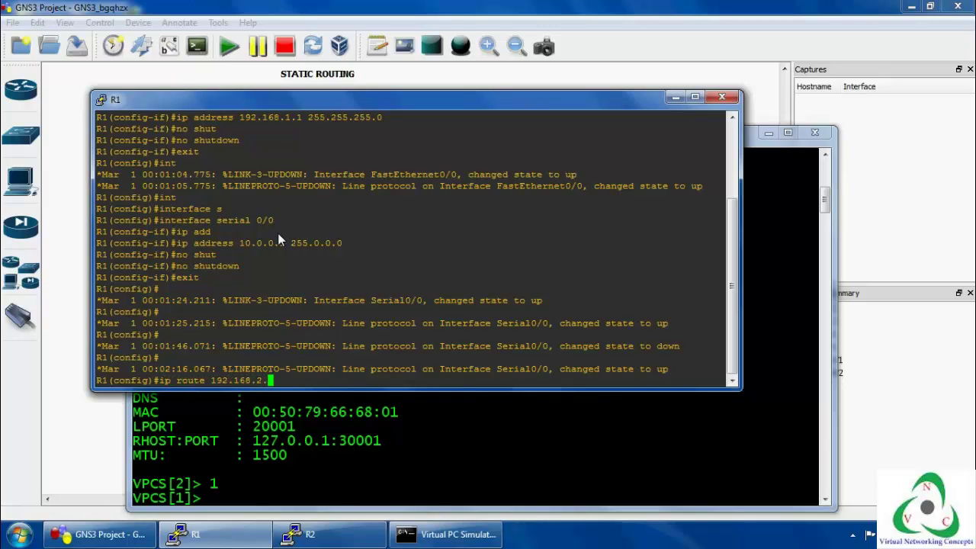
text(0 255.255.255.0 192)
key(BackSpace)
key(BackSpace)
key(BackSpace)
key(BackSpace)
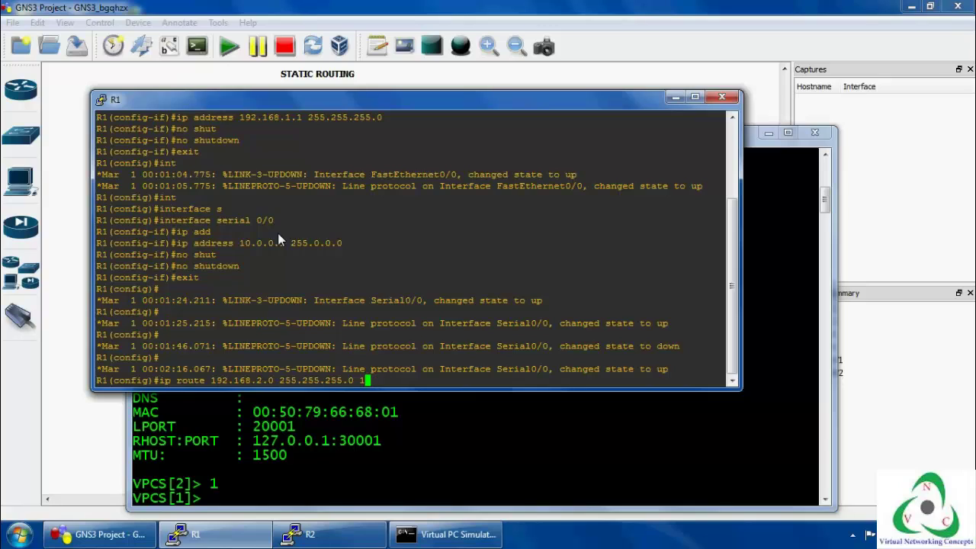
text(10.0.0.2)
key(Return)
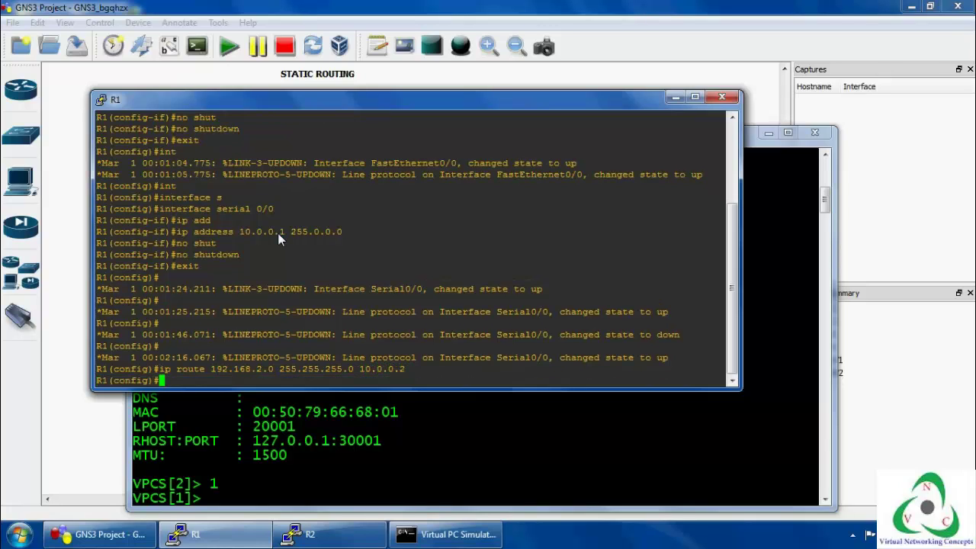
text(exit)
key(Return)
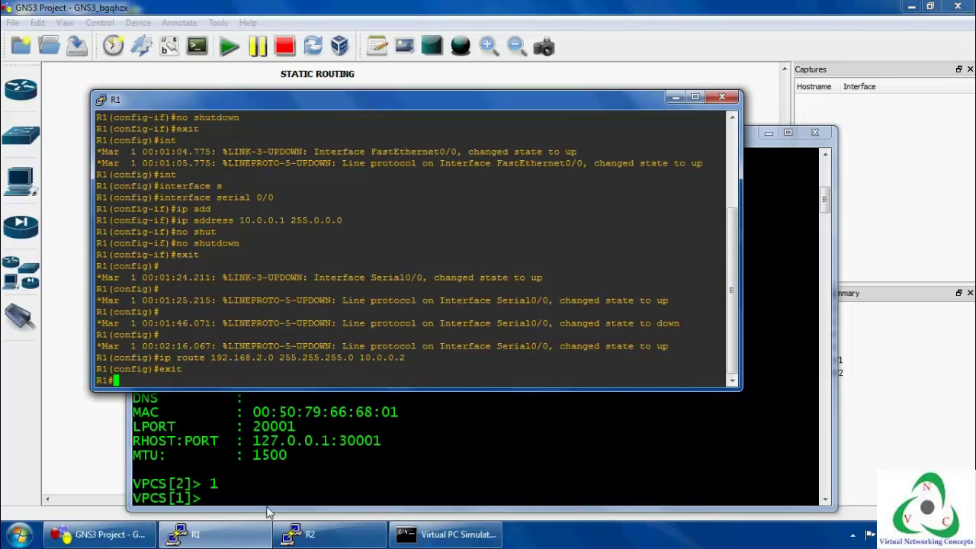
- On R2 add 'ip route 192.168.1.0 255.255.255.0 10.0.0.1' and exit configuration mode
click(308, 534)
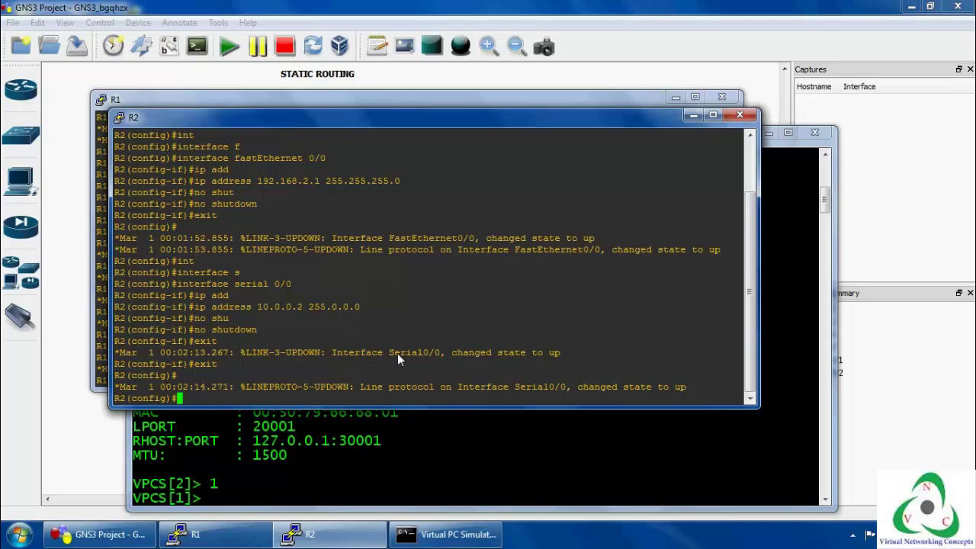
text(ip route 192.168.1.0 255.255.255.0 10.0.0.1)
key(Return)
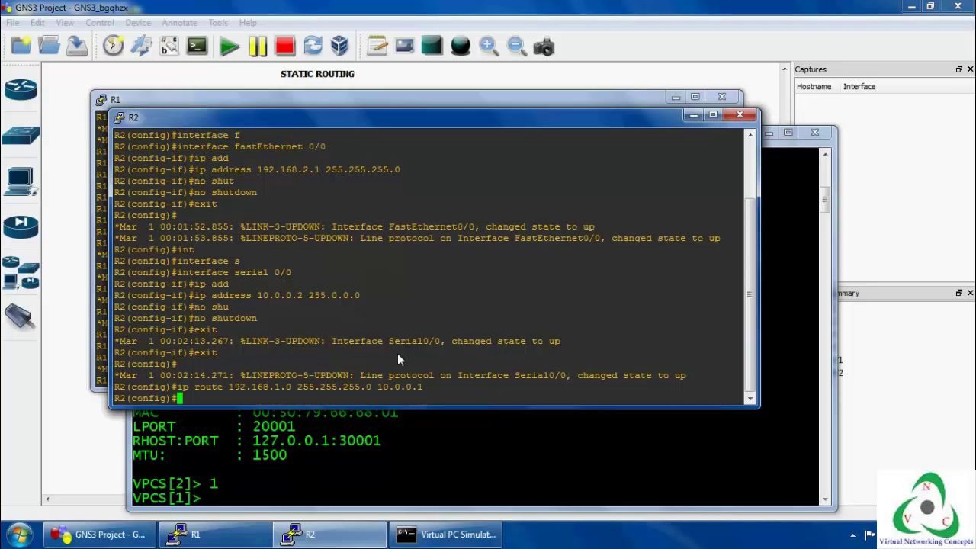
text(exit)
key(Return)
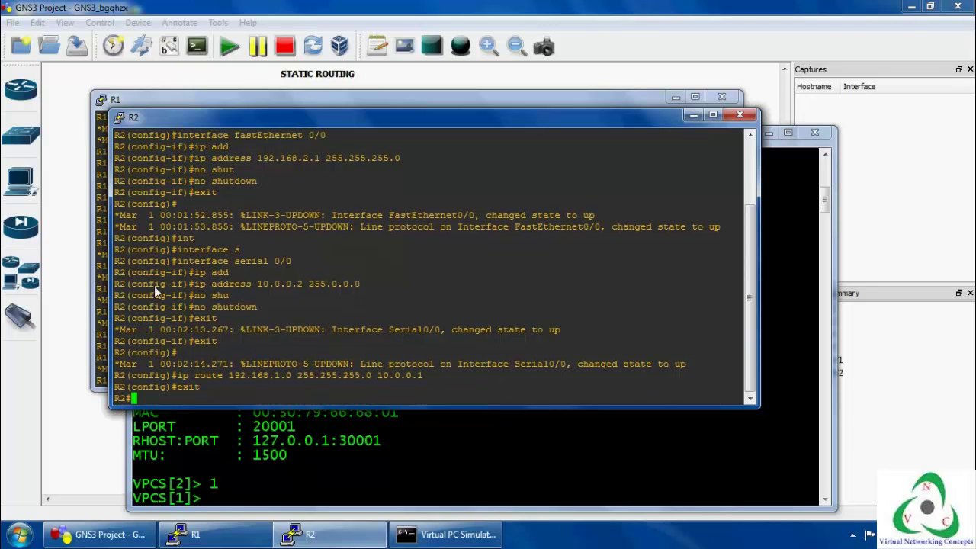
- Show R1's routing table with 'sh ip route' and save its configuration with 'wr mem'
click(97, 303)
text(sh )
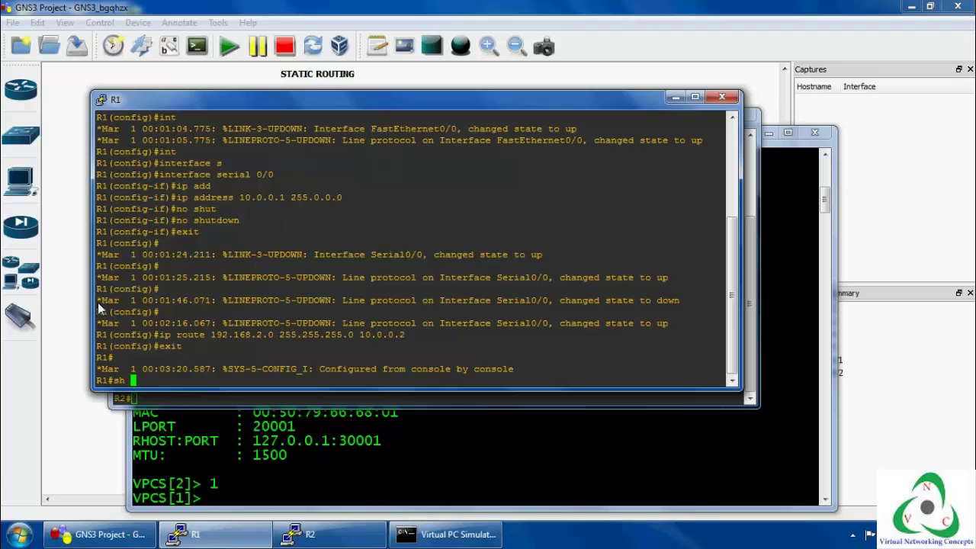
text(ip route)
key(Return)
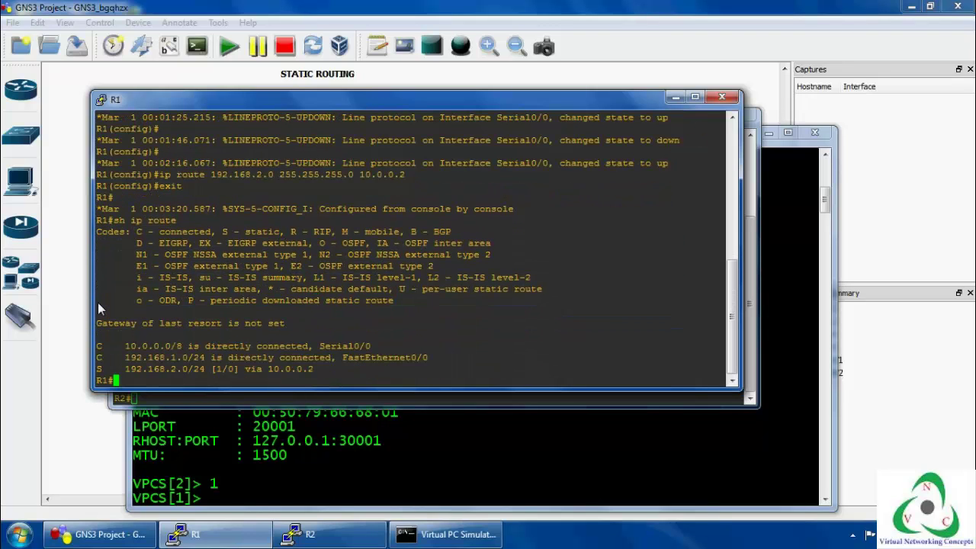
text(wr mem)
key(Return)
key(Return)
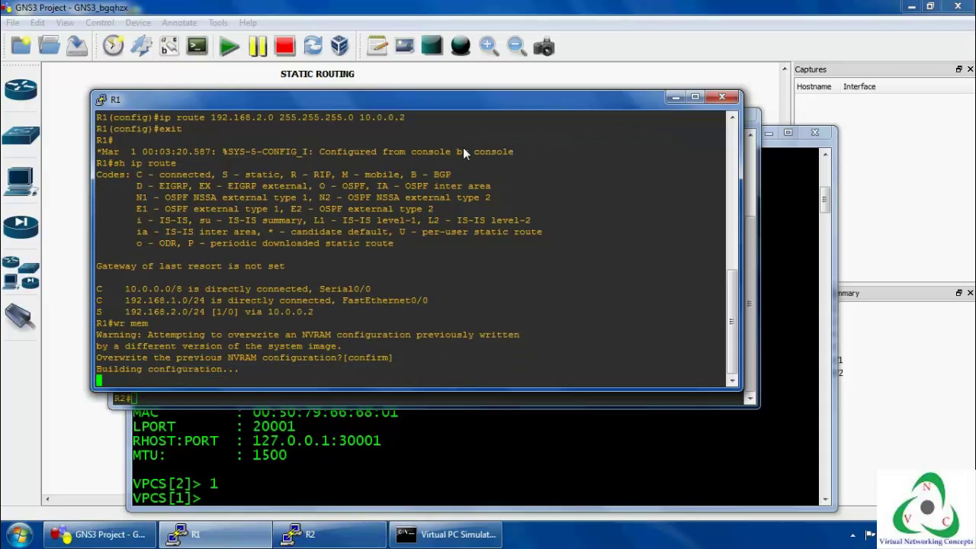
- Show R2's routing table and save its configuration with 'wr mem', confirming the overwrite
click(343, 535)
text(sh ip route)
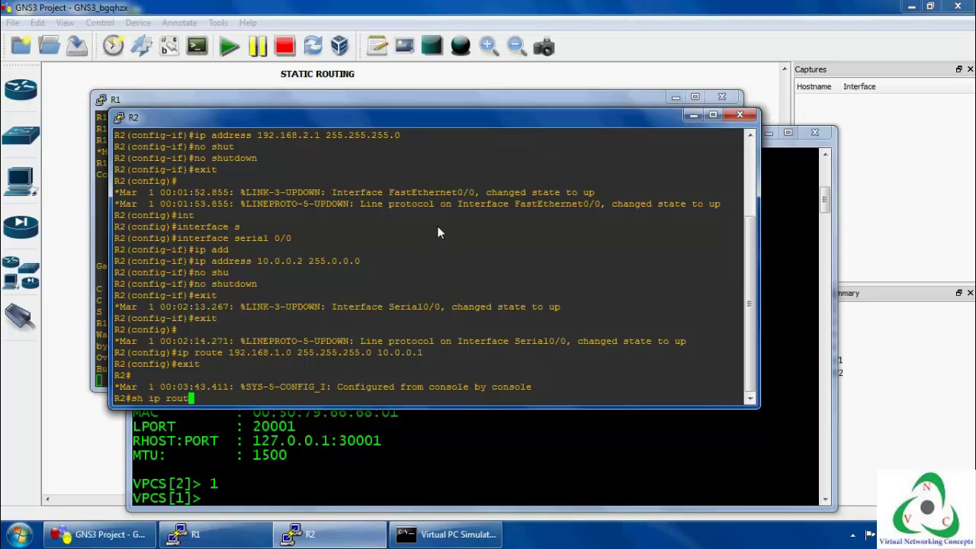
key(Return)
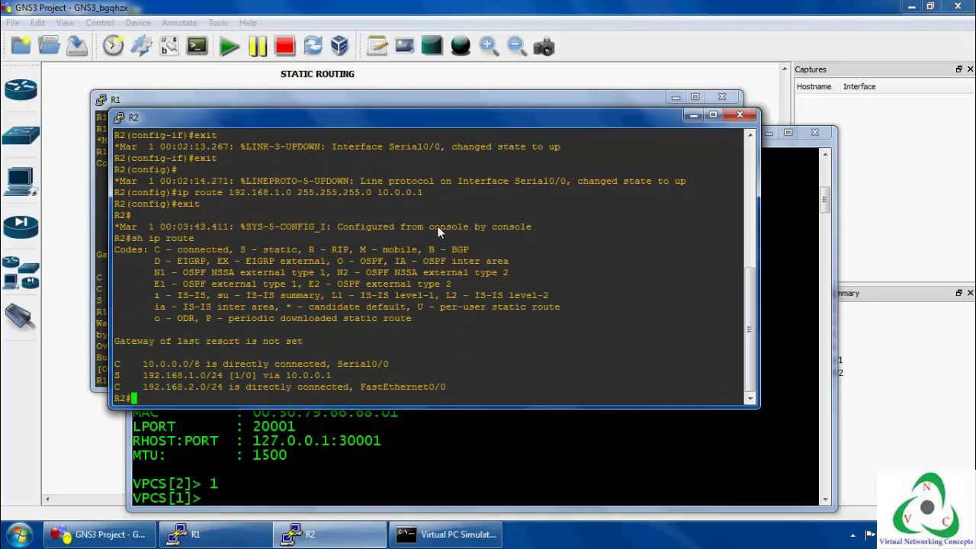
text(wr mem)
key(Return)
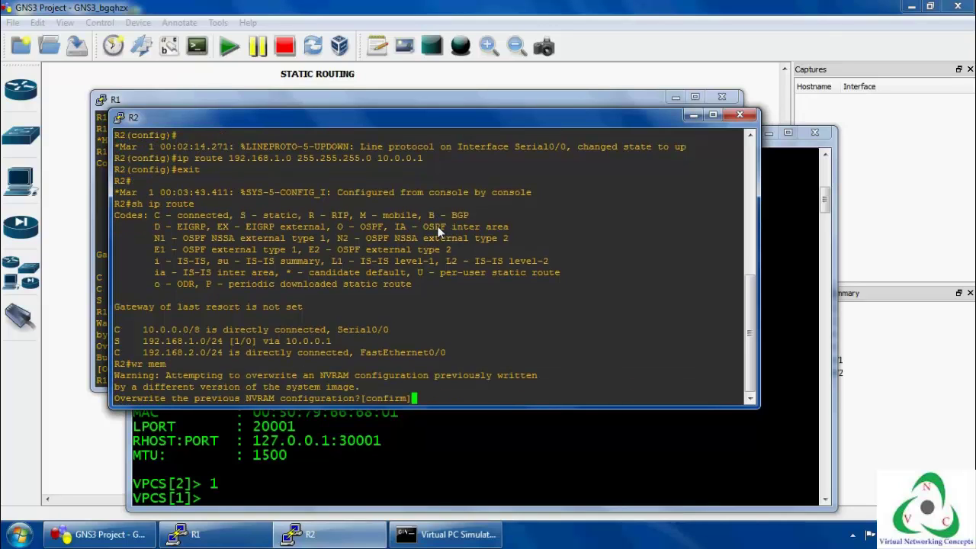
key(Return)
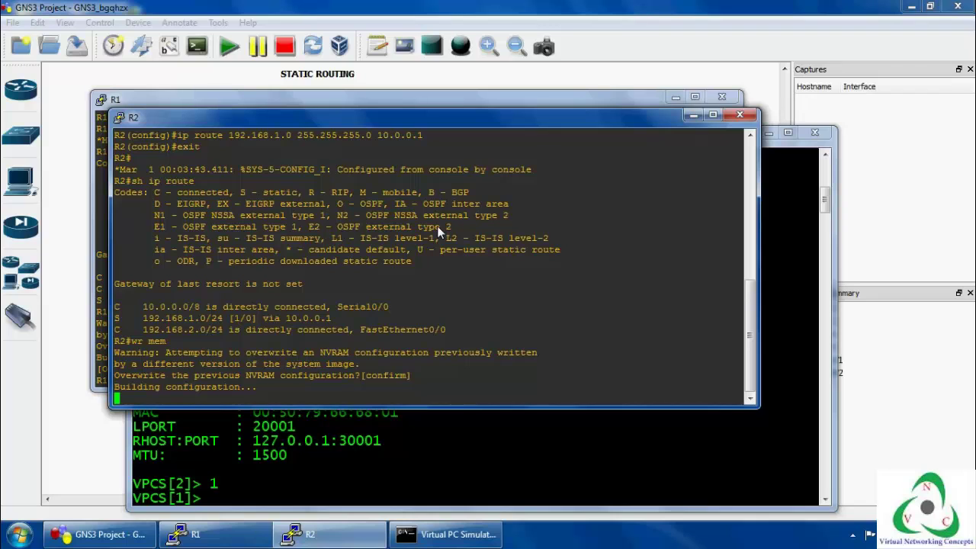
- Ping PC2 at 192.168.2.2 from PC1 in VPCS
click(228, 481)
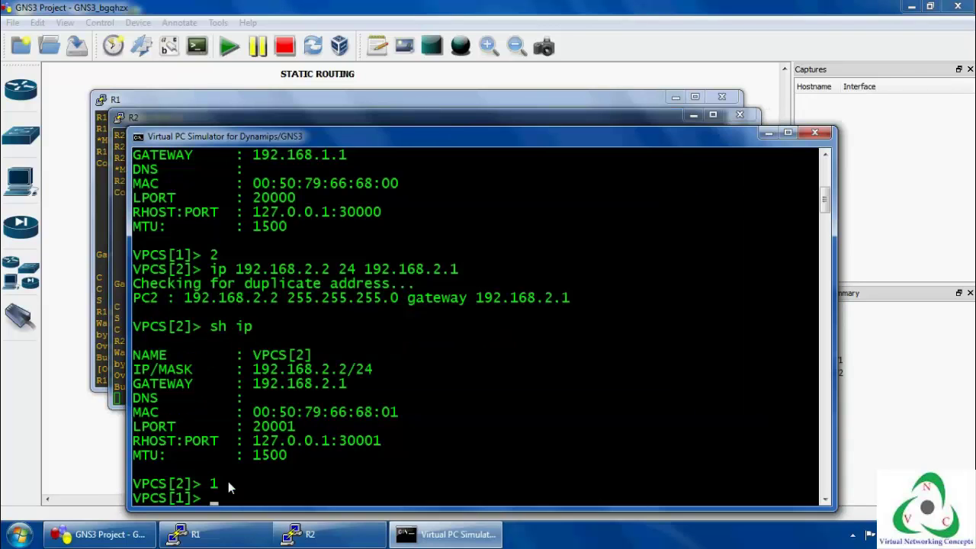
text(1)
key(Return)
text(ping 19)
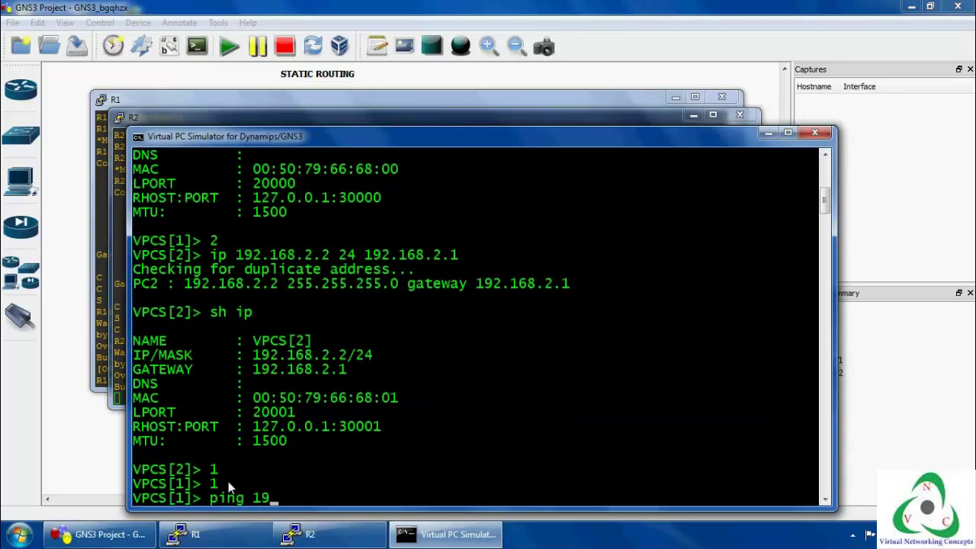
text(2.168.2.2)
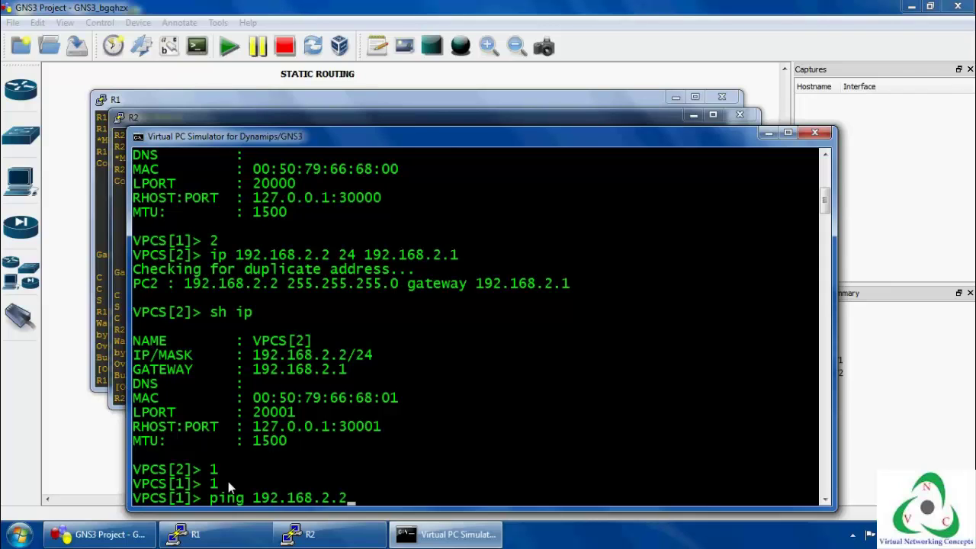
key(Return)
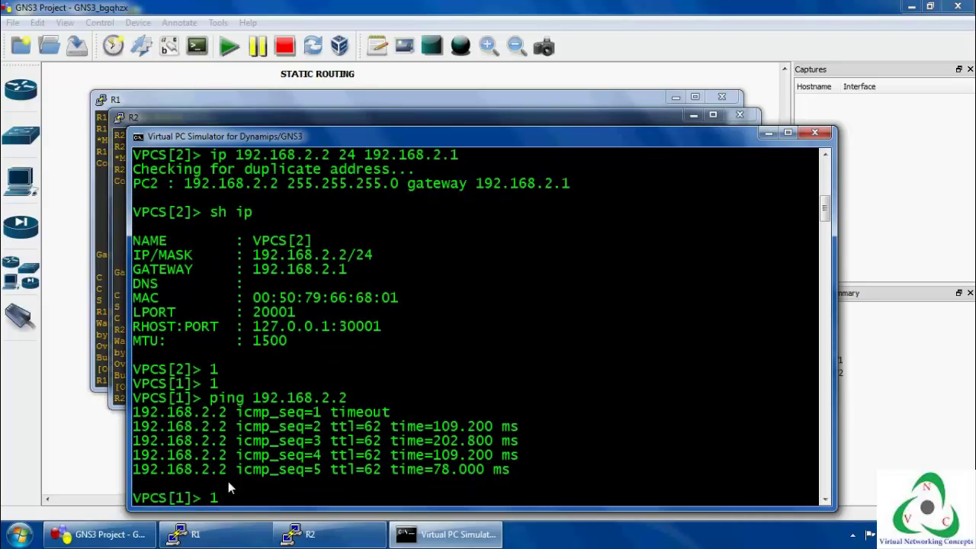
- Switch to PC2 and ping PC1 at 192.168.1.2
text(2)
key(Return)
text(ping 192.16)
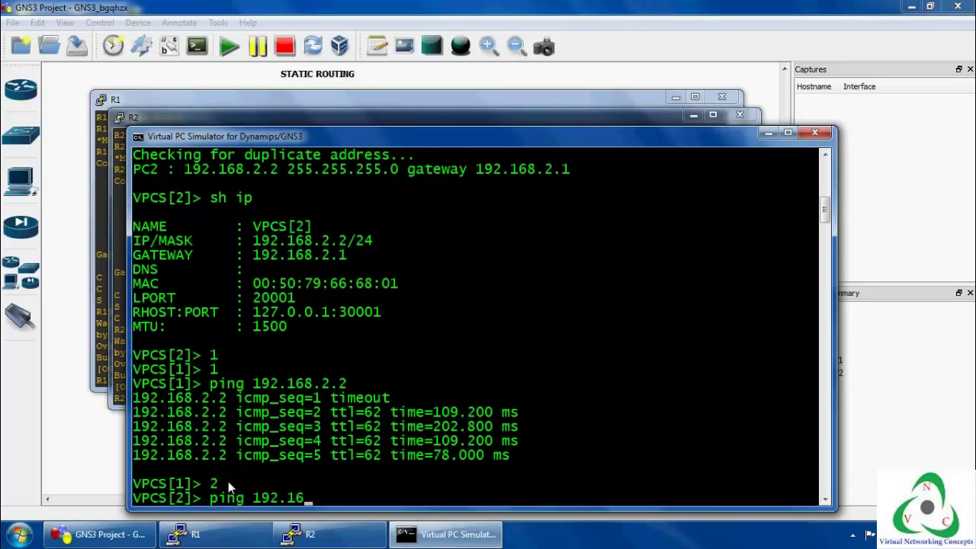
text(8.1.2)
key(Return)
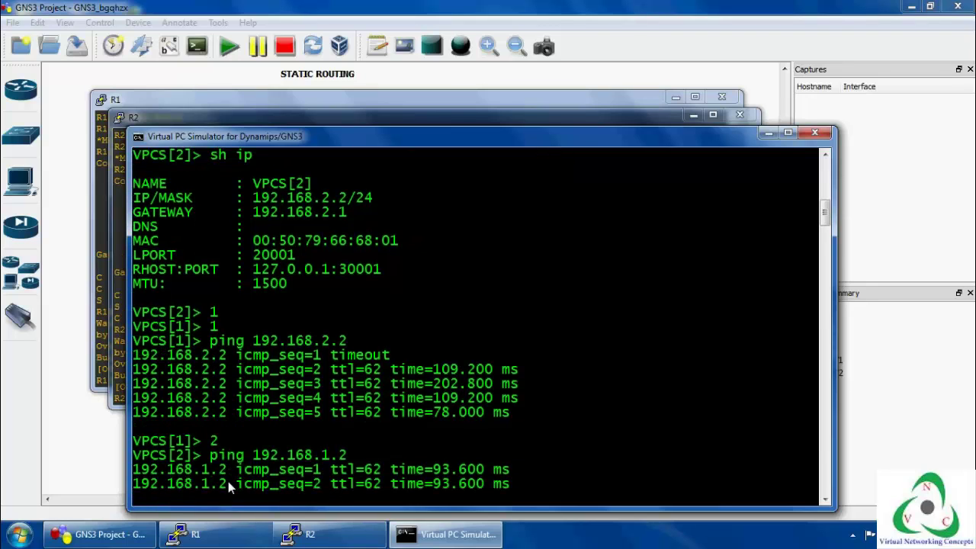